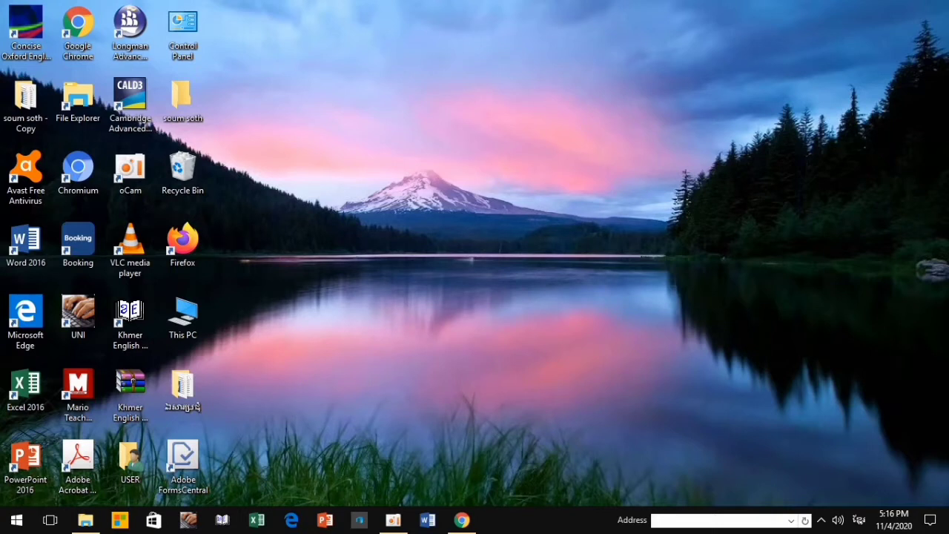
- Launch PowerPoint, create a blank presentation and show the Design themes
{"action": "left_click", "coordinate": [324, 520]}
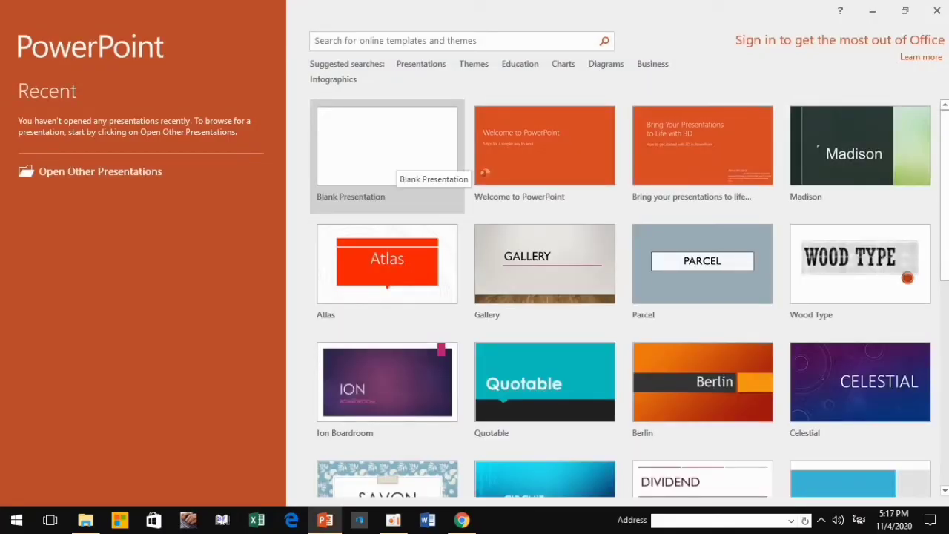
{"action": "left_click", "coordinate": [393, 163]}
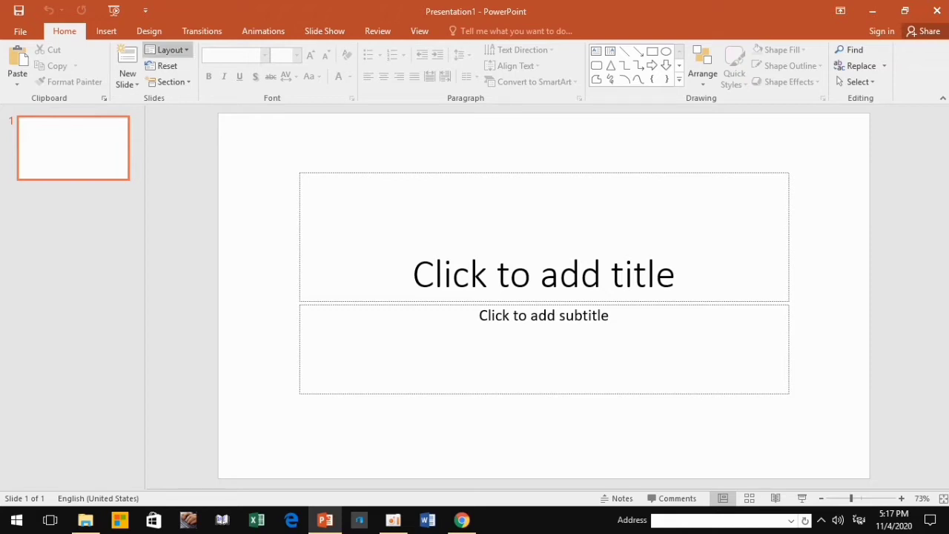
{"action": "left_click", "coordinate": [149, 30]}
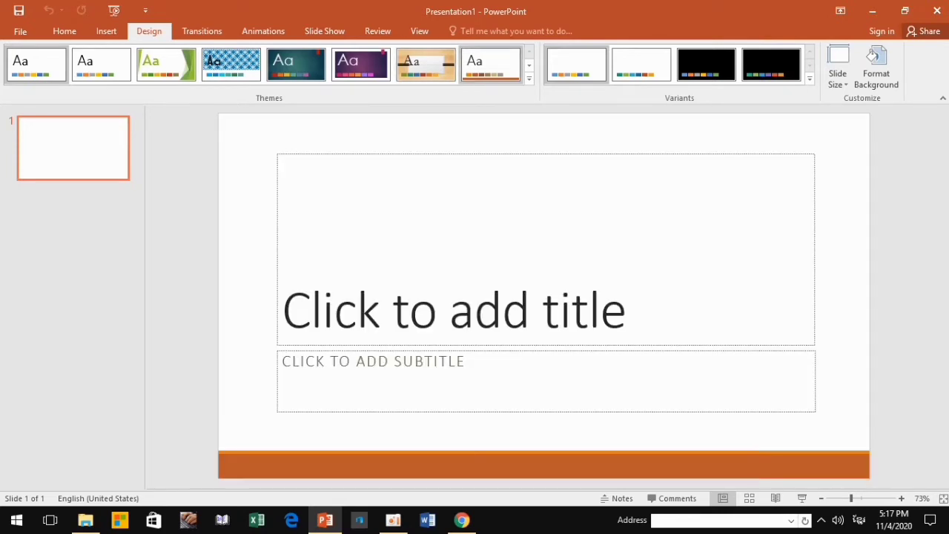
- Preview several themes, including purple and teal, then revert to the plain Office theme
{"action": "left_click", "coordinate": [491, 65]}
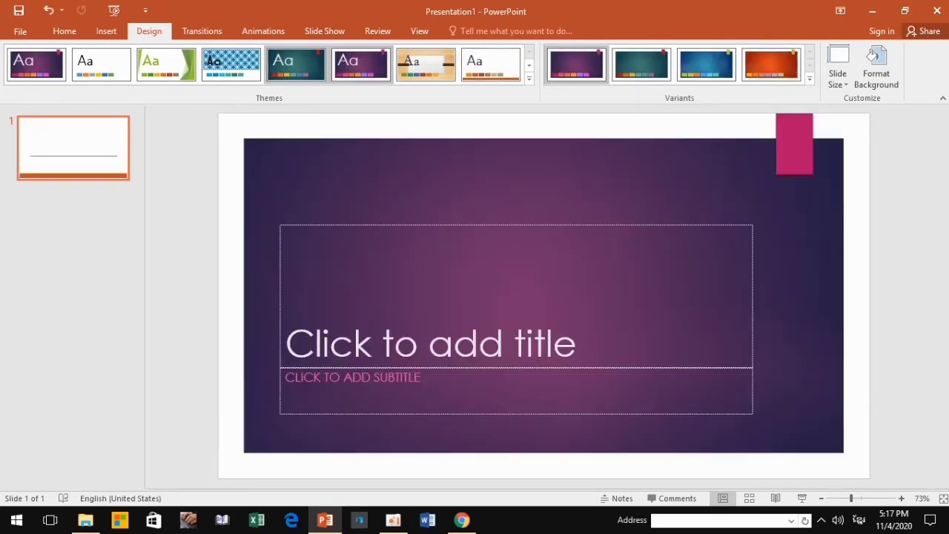
{"action": "left_click", "coordinate": [359, 64]}
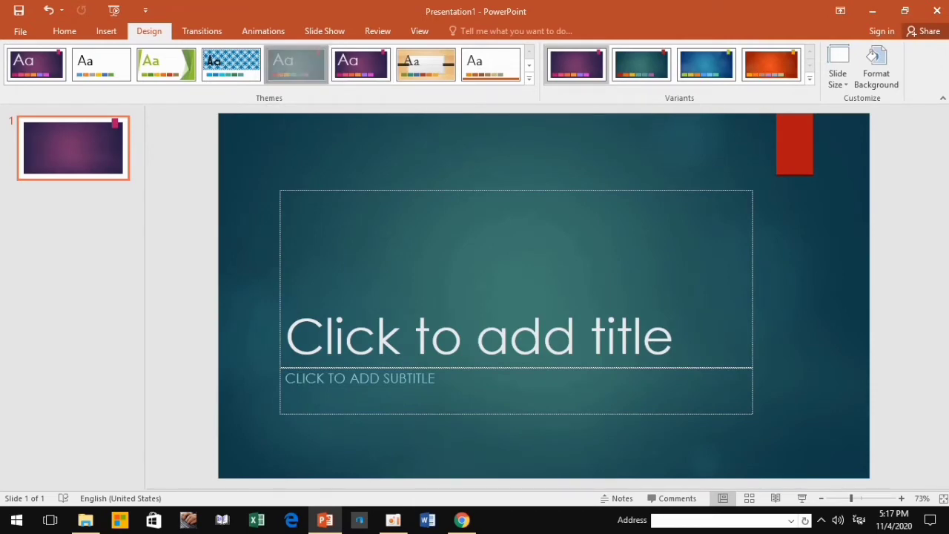
{"action": "left_click", "coordinate": [295, 65]}
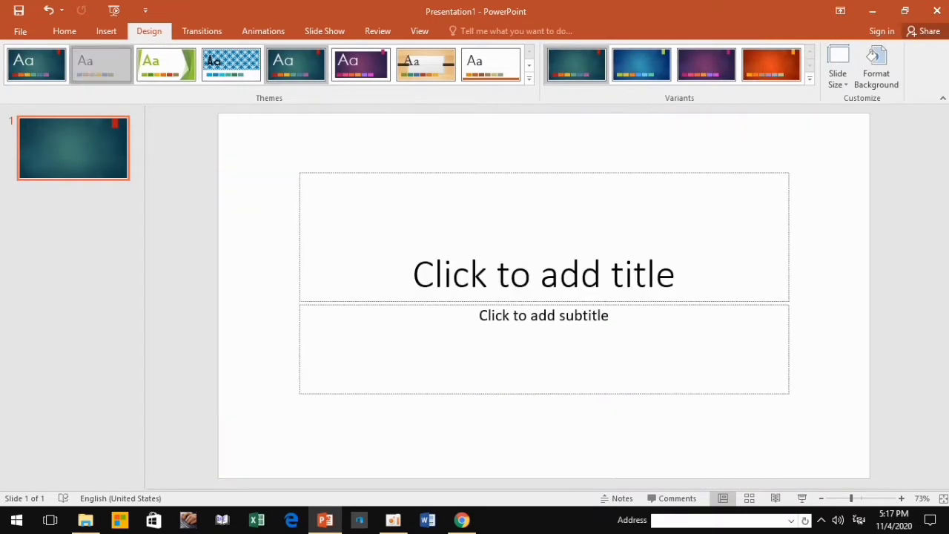
{"action": "left_click", "coordinate": [102, 65]}
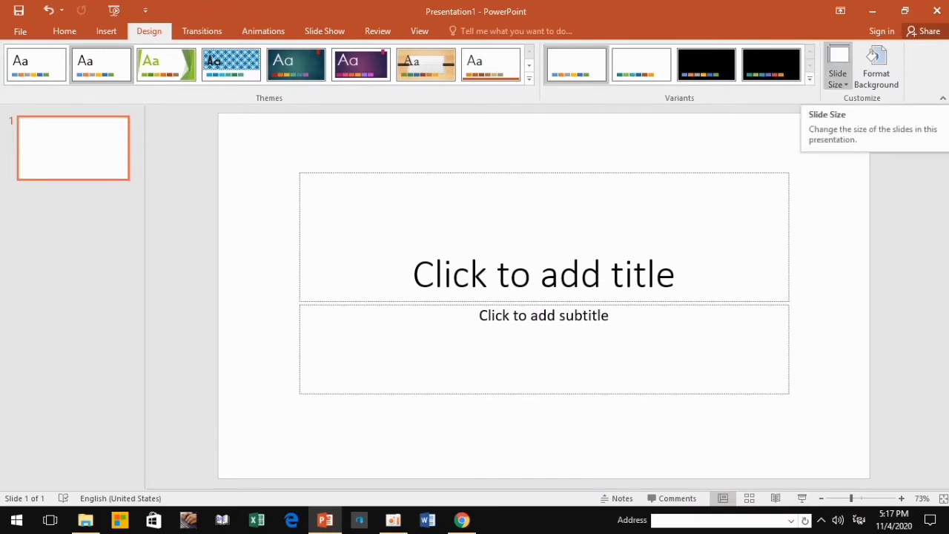
{"action": "left_click", "coordinate": [838, 74]}
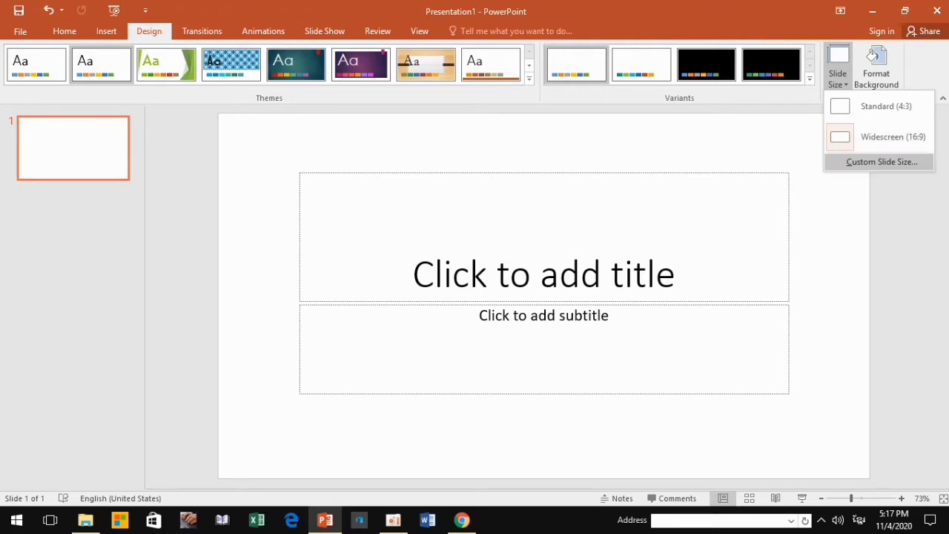
- Keep the custom slide size widescreen landscape at 13.333 × 7.5 in after trying portrait
{"action": "left_click", "coordinate": [882, 162]}
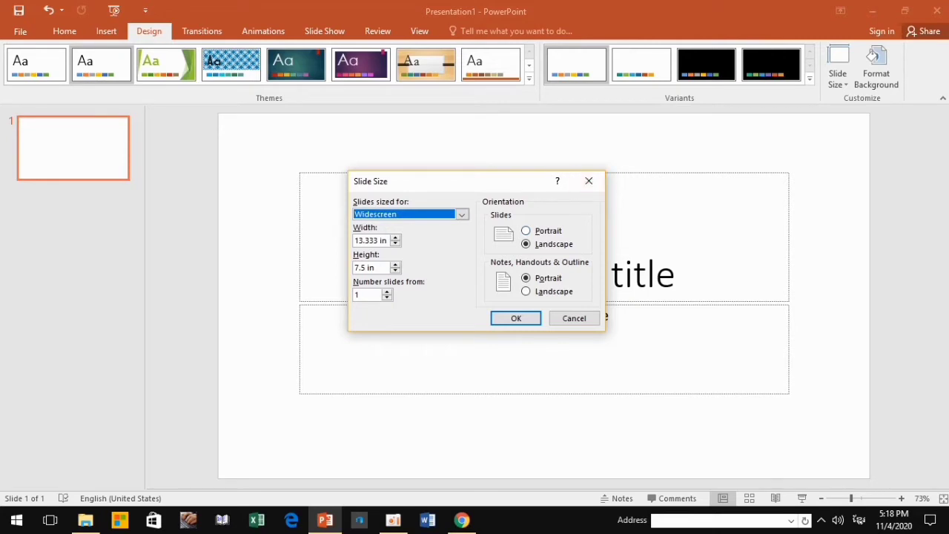
{"action": "left_click", "coordinate": [526, 231]}
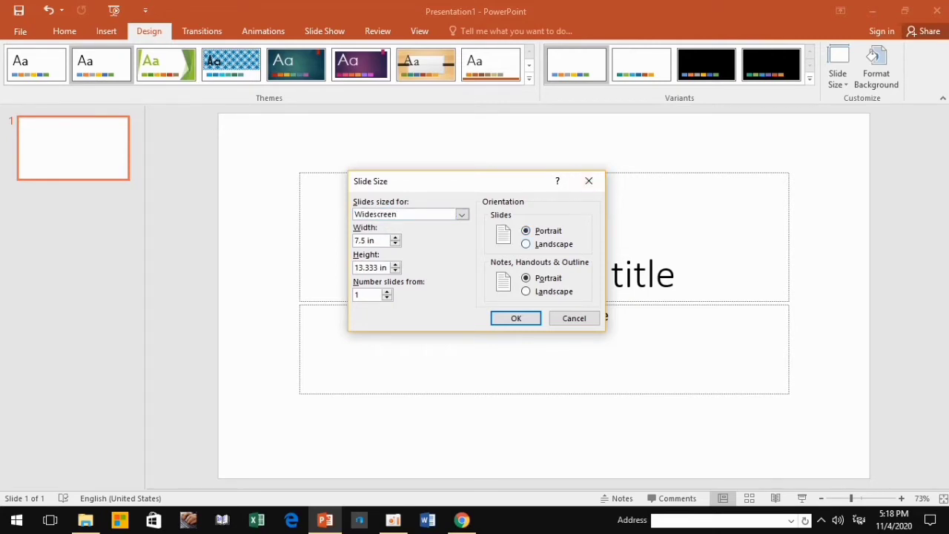
{"action": "left_click", "coordinate": [526, 244]}
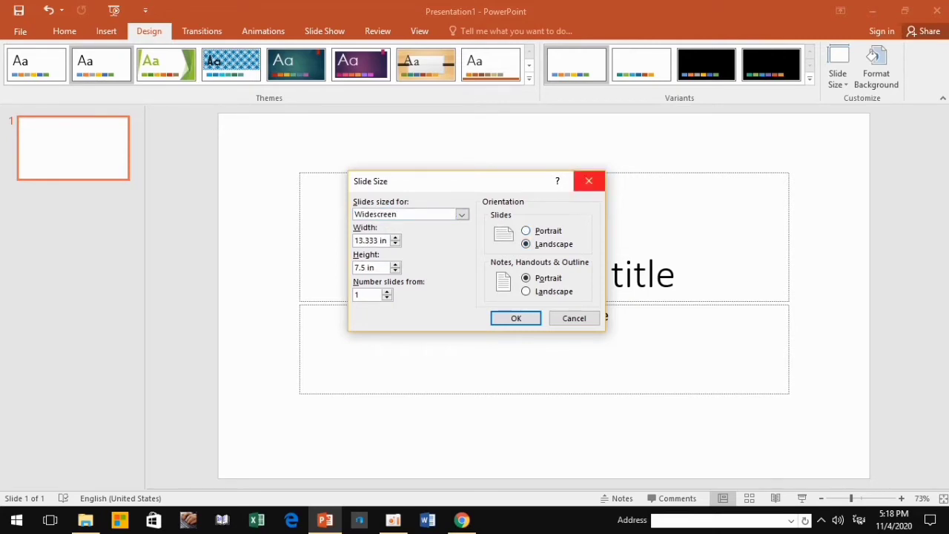
{"action": "left_click", "coordinate": [516, 318]}
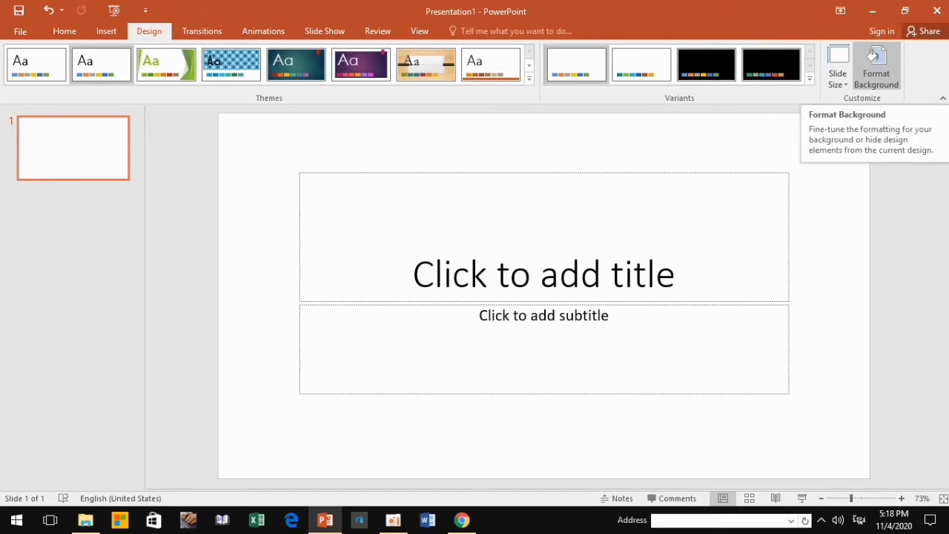
- Fill the slide background with the 'download' park bench picture from the background folder
{"action": "left_click", "coordinate": [876, 67]}
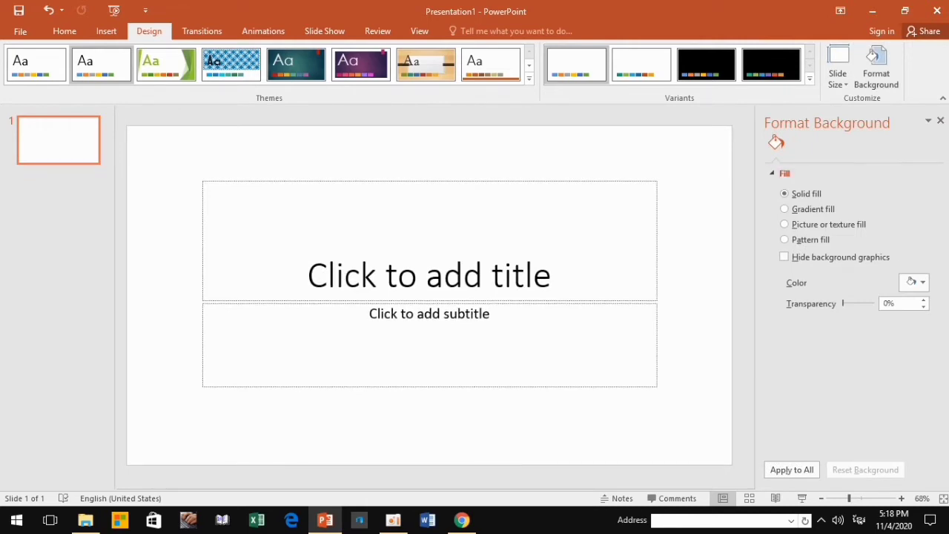
{"action": "left_click", "coordinate": [784, 224]}
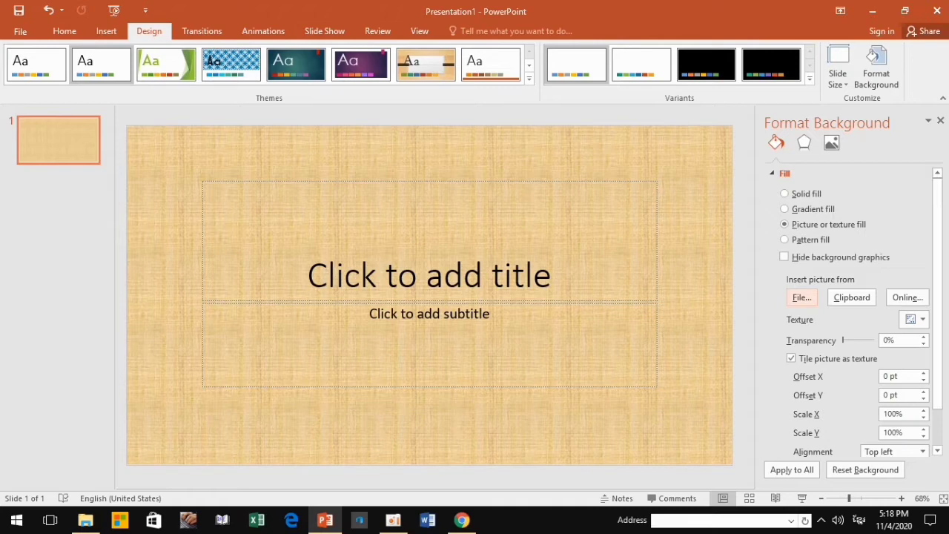
{"action": "left_click", "coordinate": [802, 297]}
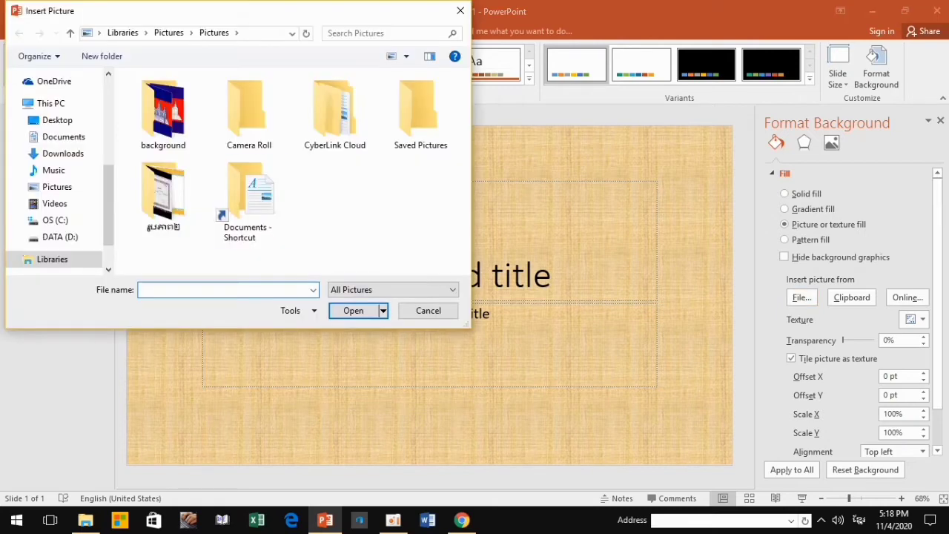
{"action": "double_click", "coordinate": [163, 111]}
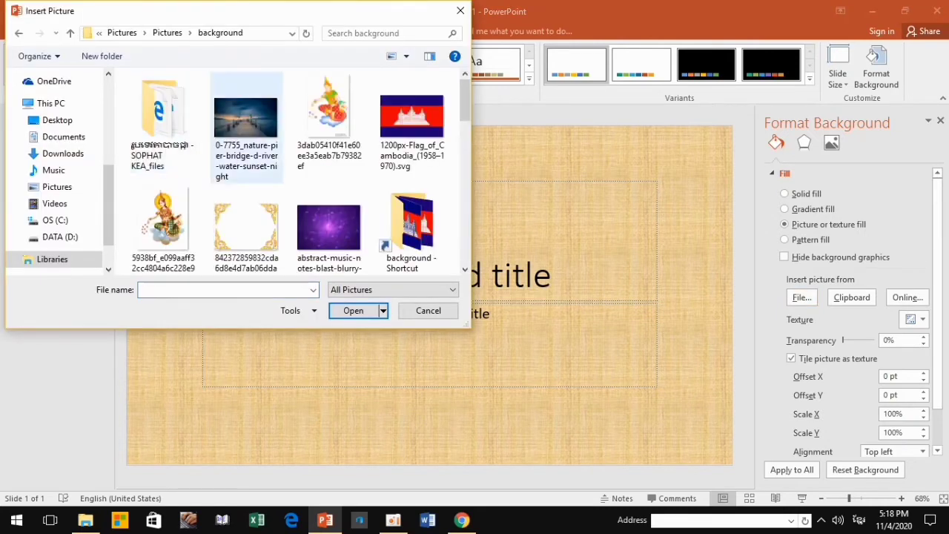
{"action": "scroll", "coordinate": [329, 186], "scroll_direction": "down", "scroll_amount": 2}
{"action": "left_click", "coordinate": [246, 174]}
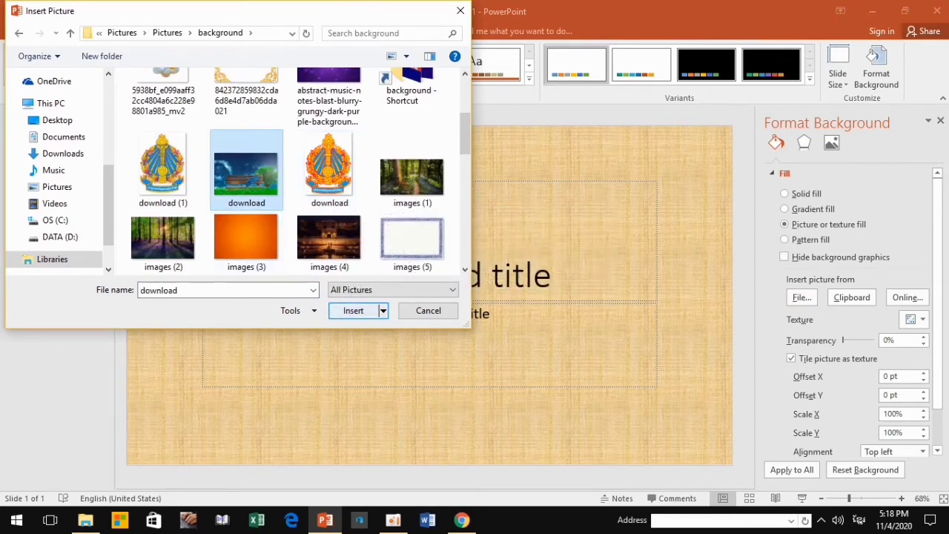
{"action": "left_click", "coordinate": [353, 310]}
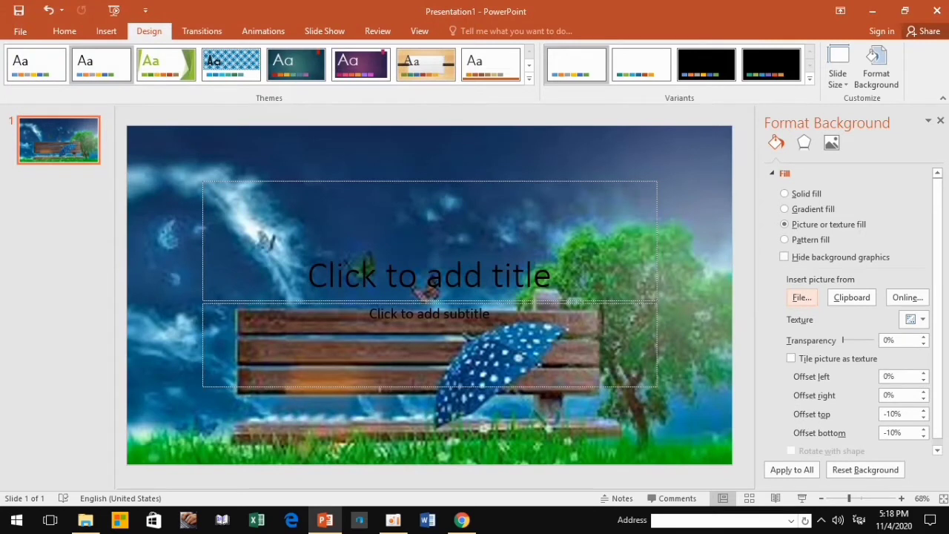
- Type 'sad' as the slide 1 title, clearing the trial Khmer and Thai characters
{"action": "left_click", "coordinate": [430, 275]}
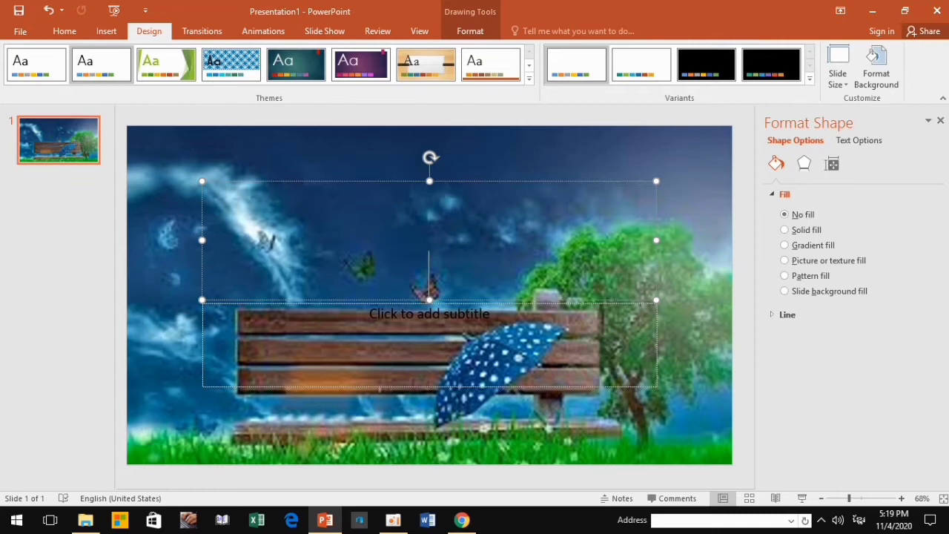
{"action": "key", "text": "alt+shift"}
{"action": "type", "text": "កក"}
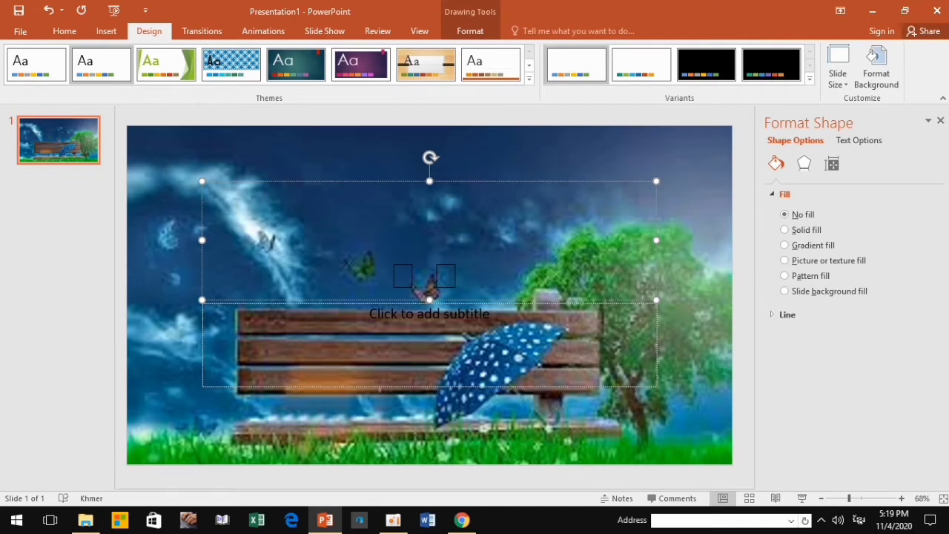
{"action": "type", "text": "ក"}
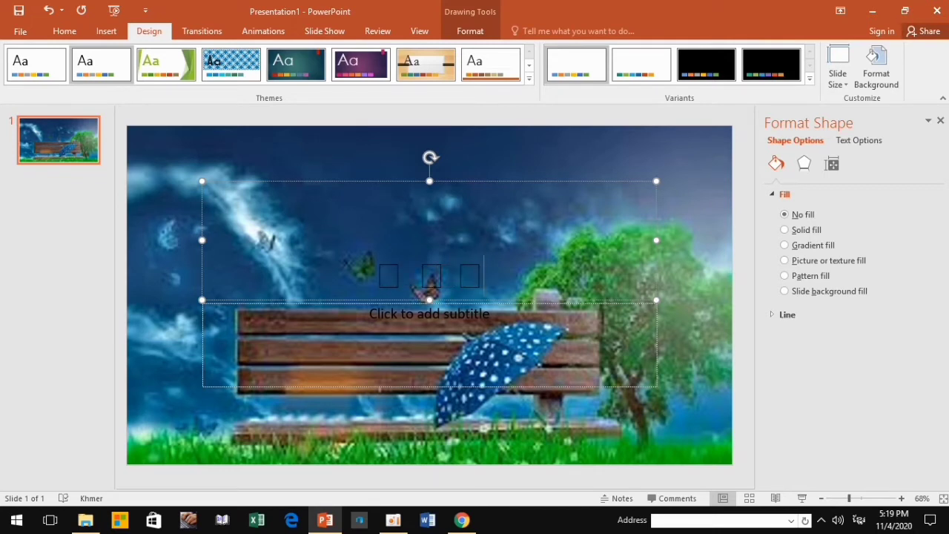
{"action": "left_click_drag", "start_coordinate": [486, 276], "coordinate": [374, 276]}
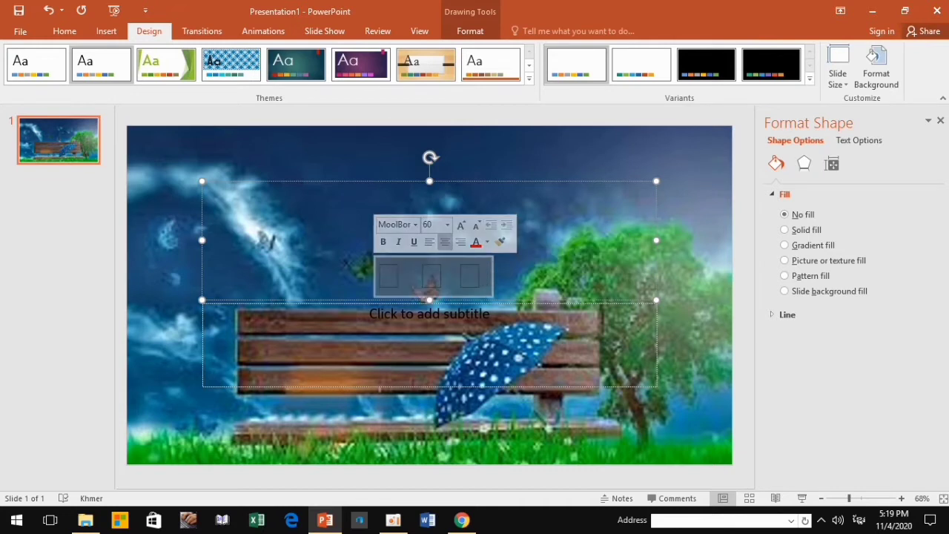
{"action": "key", "text": "BackSpace"}
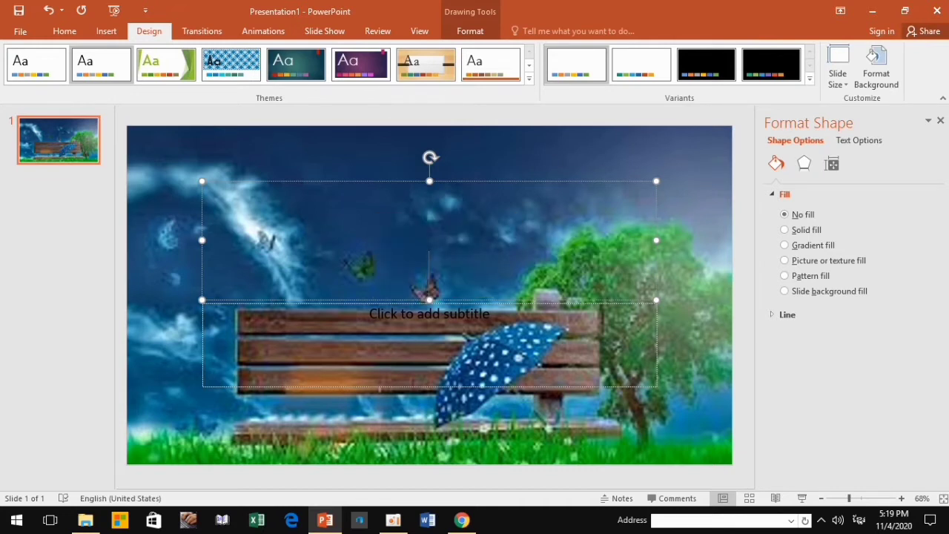
{"action": "key", "text": "alt+shift"}
{"action": "type", "text": "ห"}
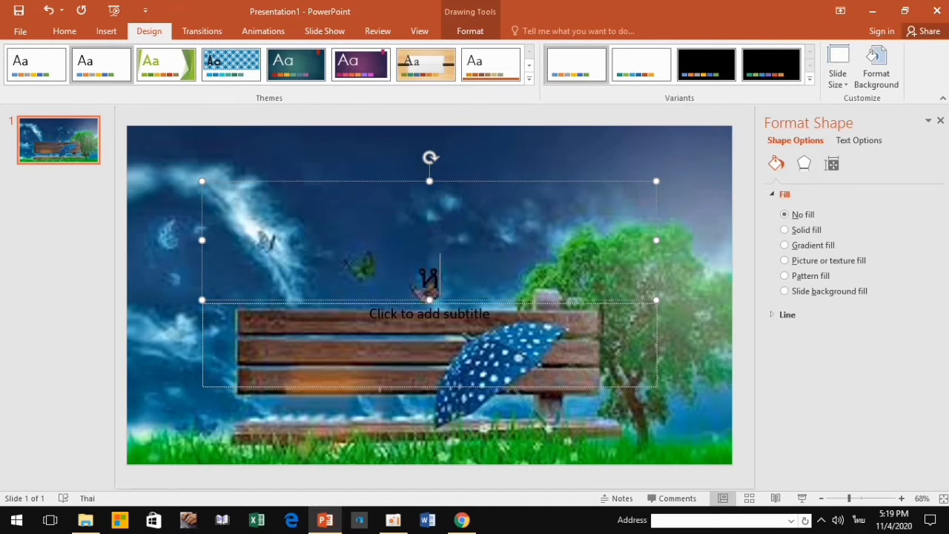
{"action": "key", "text": "BackSpace"}
{"action": "key", "text": "alt+shift"}
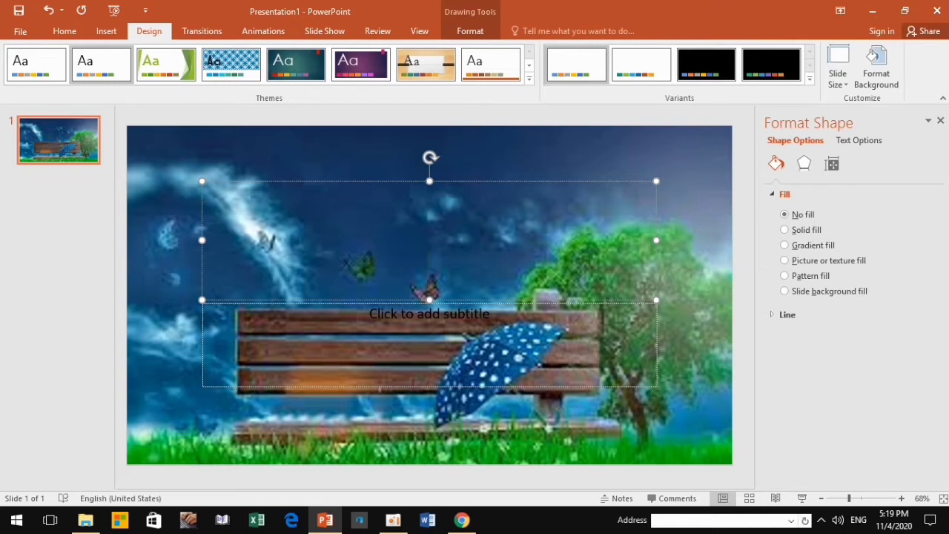
{"action": "type", "text": "sad"}
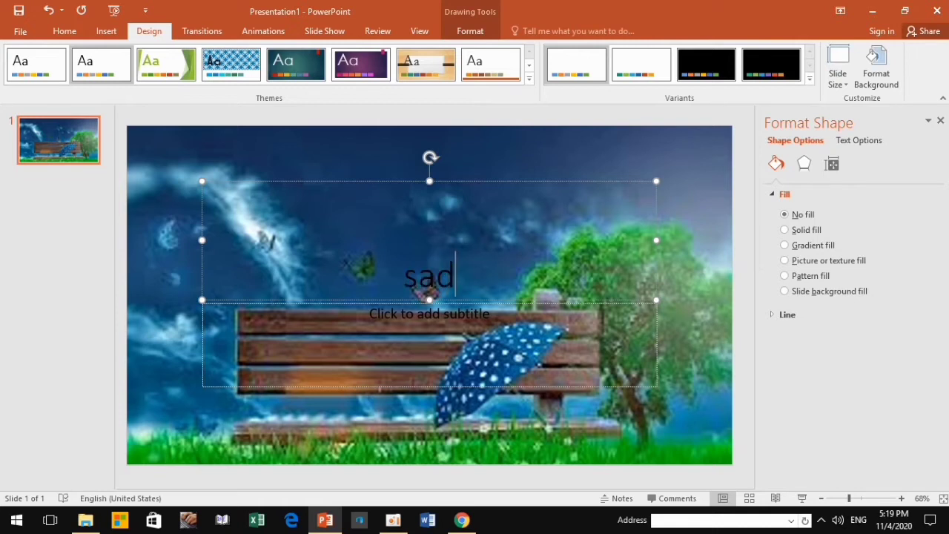
- Type a Khmer sentence into the subtitle box using the Khmer keyboard, fixing mistyped characters
{"action": "left_click", "coordinate": [429, 313]}
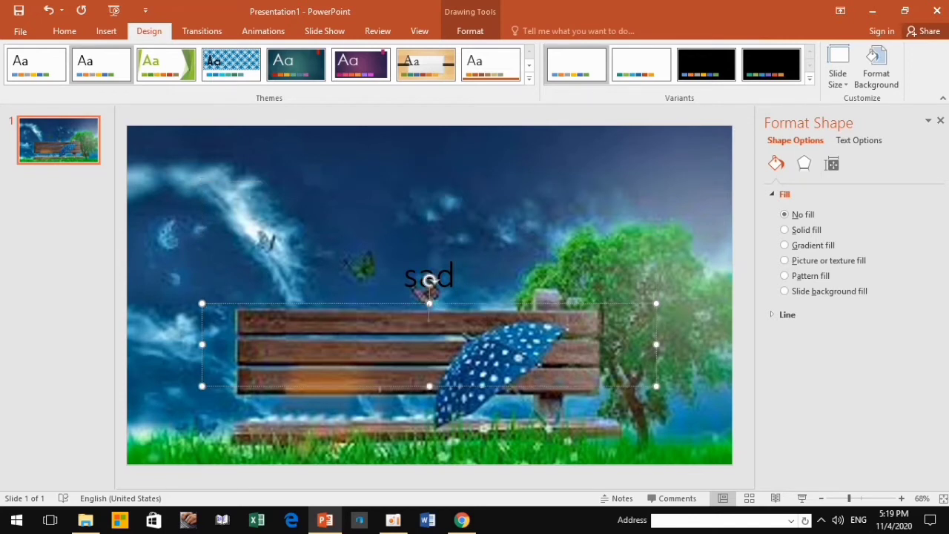
{"action": "key", "text": "alt+shift"}
{"action": "type", "text": "សមមសមមម"}
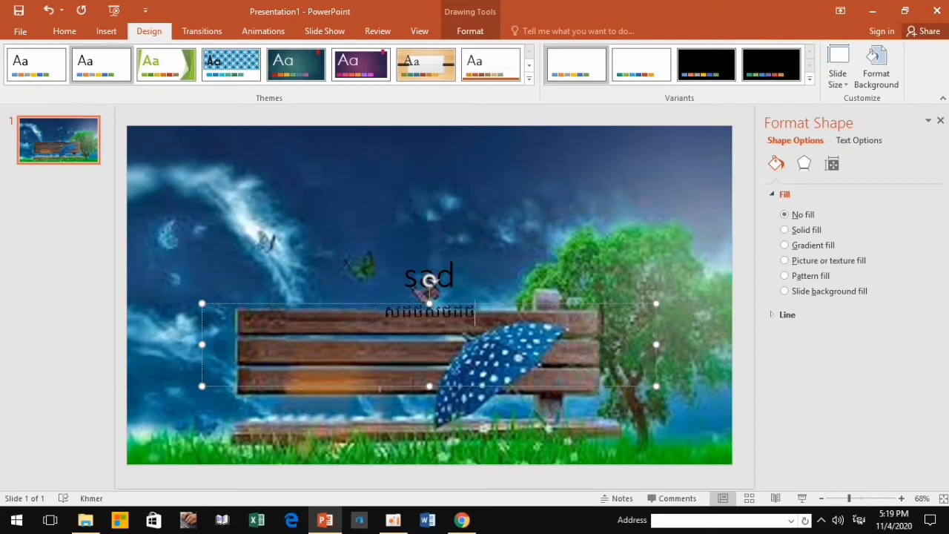
{"action": "key", "text": "BackSpace"}
{"action": "key", "text": "BackSpace"}
{"action": "key", "text": "BackSpace"}
{"action": "key", "text": "BackSpace"}
{"action": "key", "text": "BackSpace"}
{"action": "key", "text": "BackSpace"}
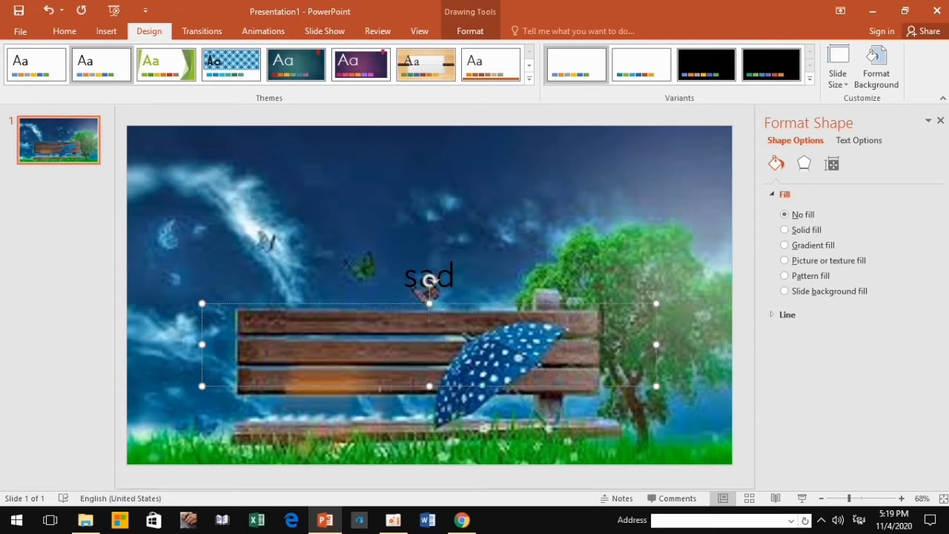
{"action": "type", "text": "អ"}
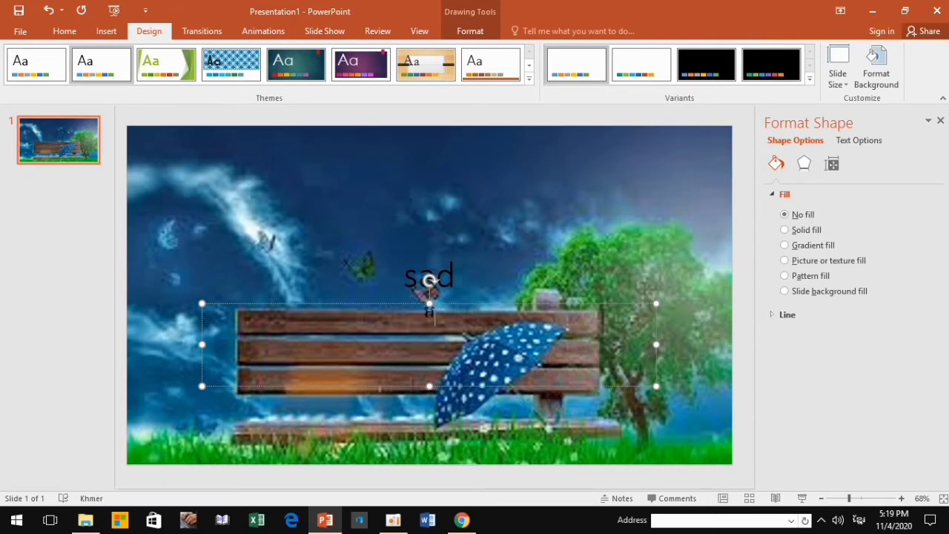
{"action": "type", "text": "ក្ស"}
{"action": "type", "text": "រ"}
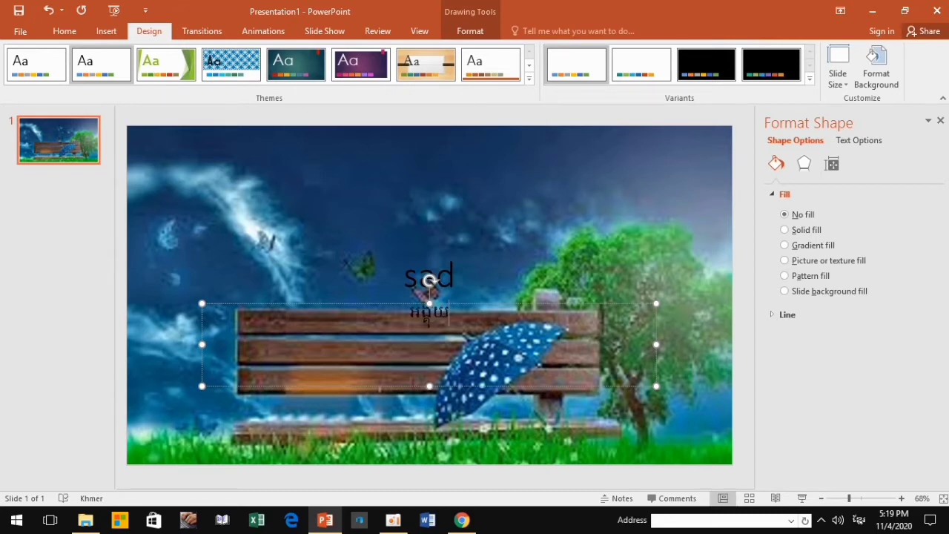
{"action": "type", "text": "ខ"}
{"action": "type", "text": "្មែរ"}
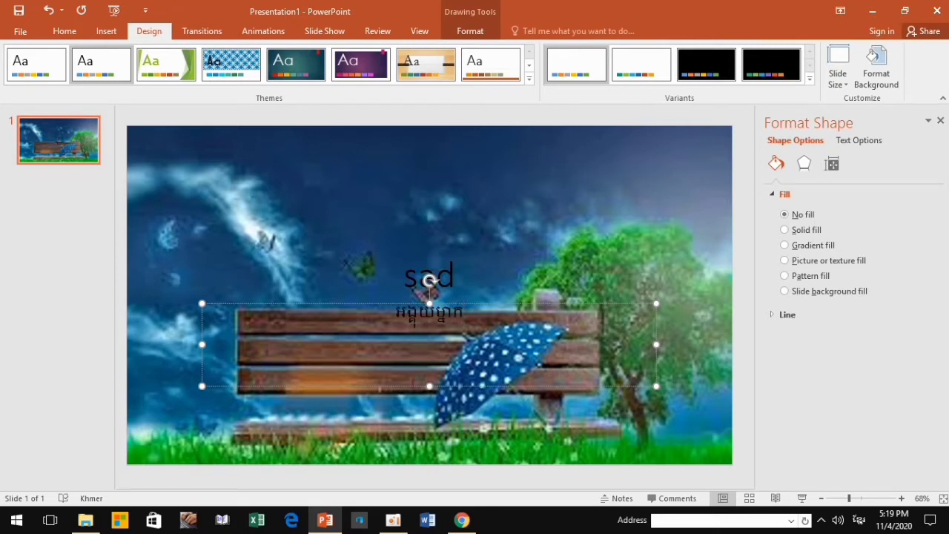
{"action": "type", "text": "ក៏"}
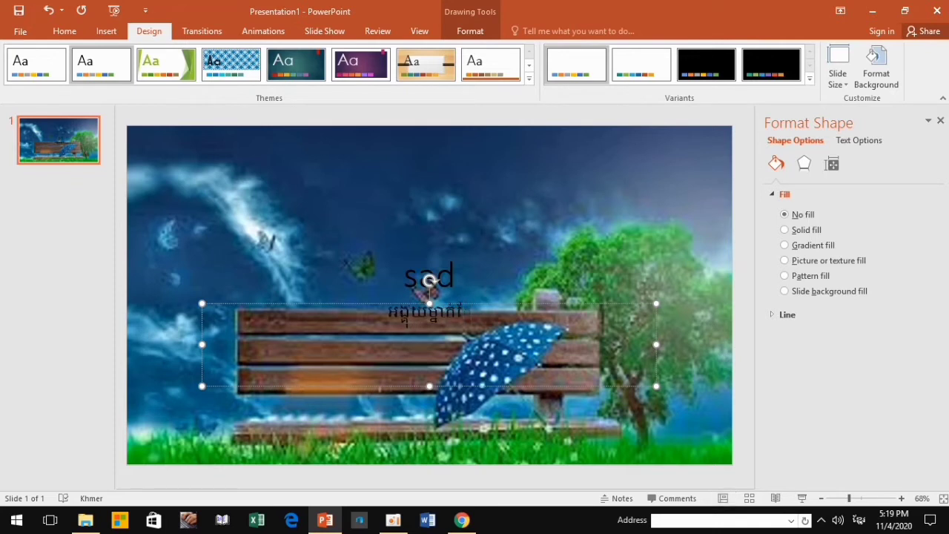
{"action": "type", "text": " ជ"}
{"action": "key", "text": "BackSpace"}
{"action": "key", "text": "BackSpace"}
{"action": "key", "text": "BackSpace"}
{"action": "type", "text": "់"}
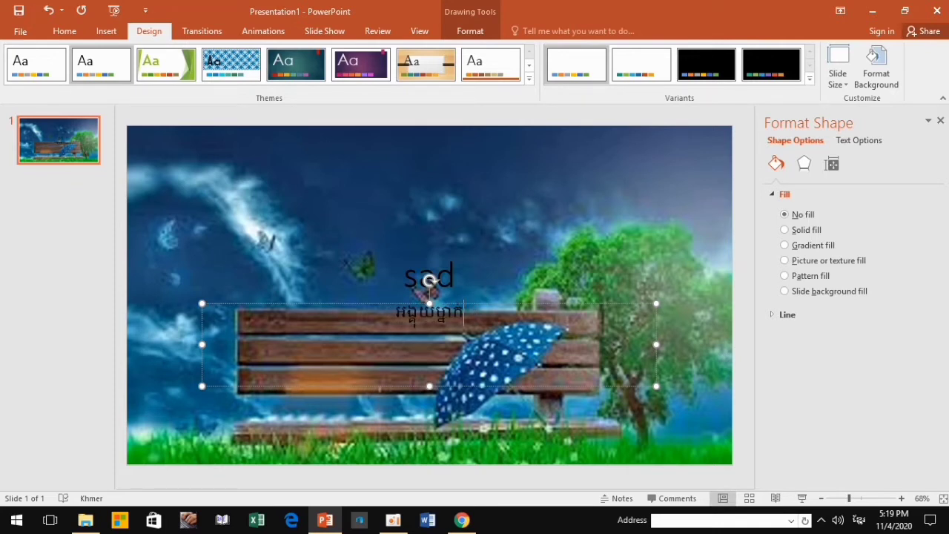
{"action": "type", "text": "ក"}
{"action": "type", "text": "ង"}
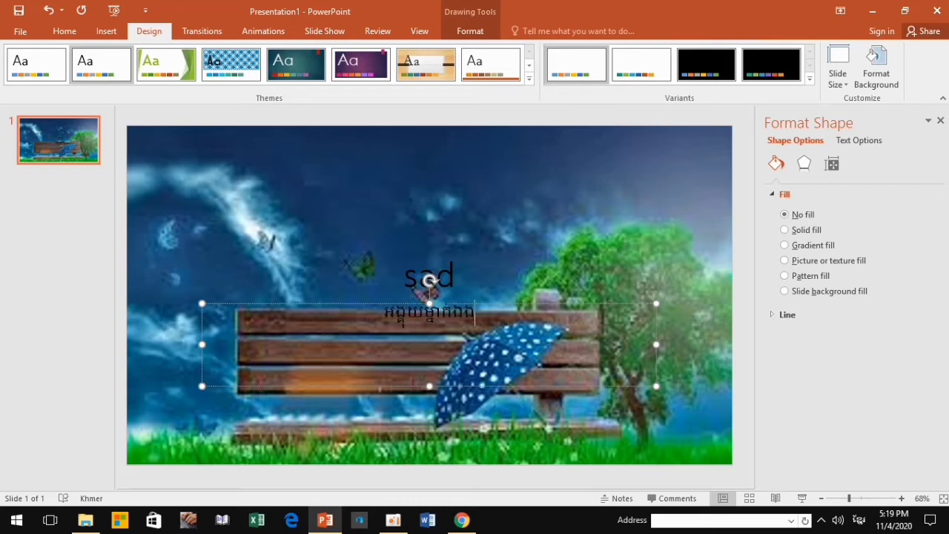
{"action": "type", "text": "នឹ"}
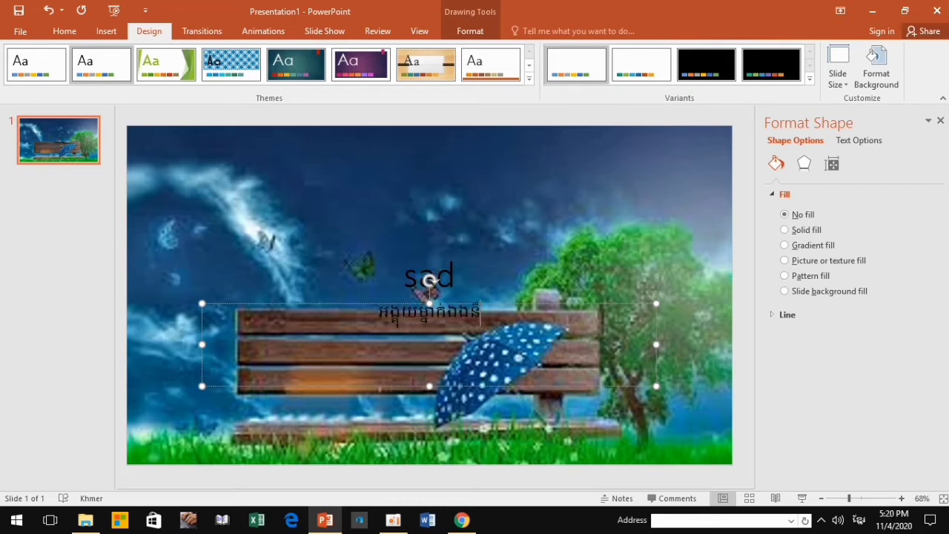
{"action": "type", "text": "កគេ"}
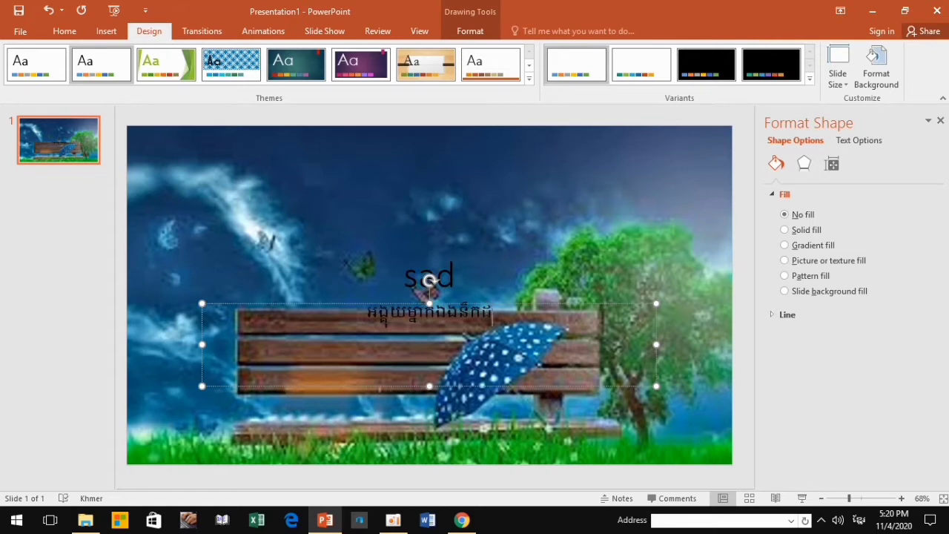
{"action": "type", "text": "ល់"}
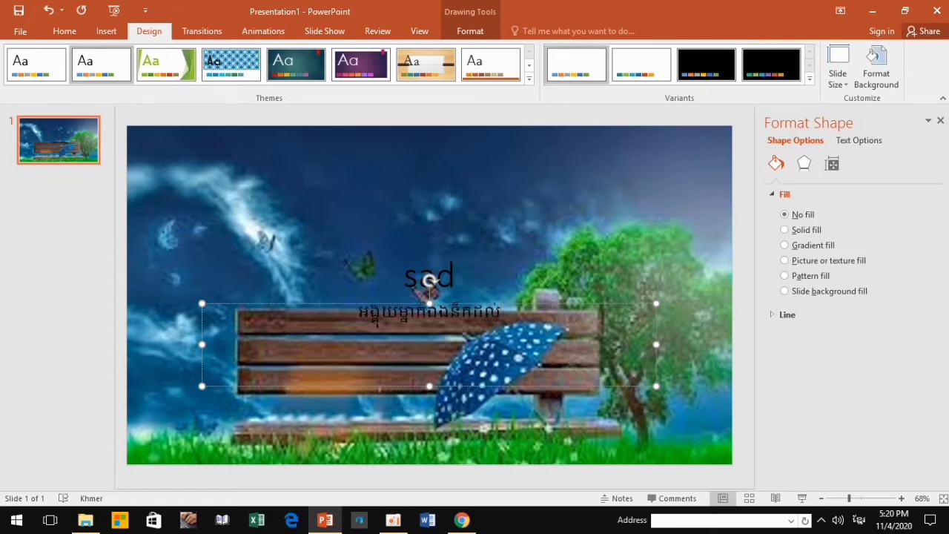
{"action": "type", "text": "សង្សា"}
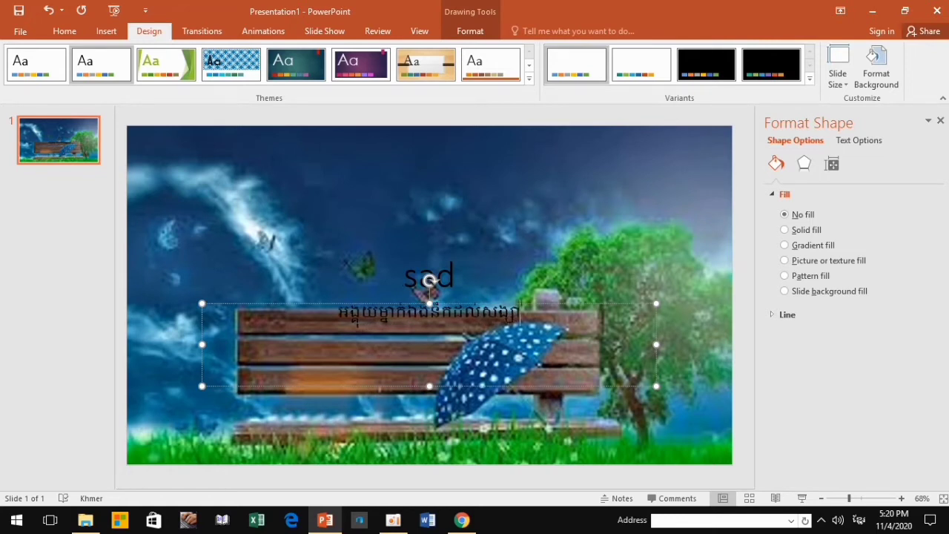
{"action": "type", "text": "រ"}
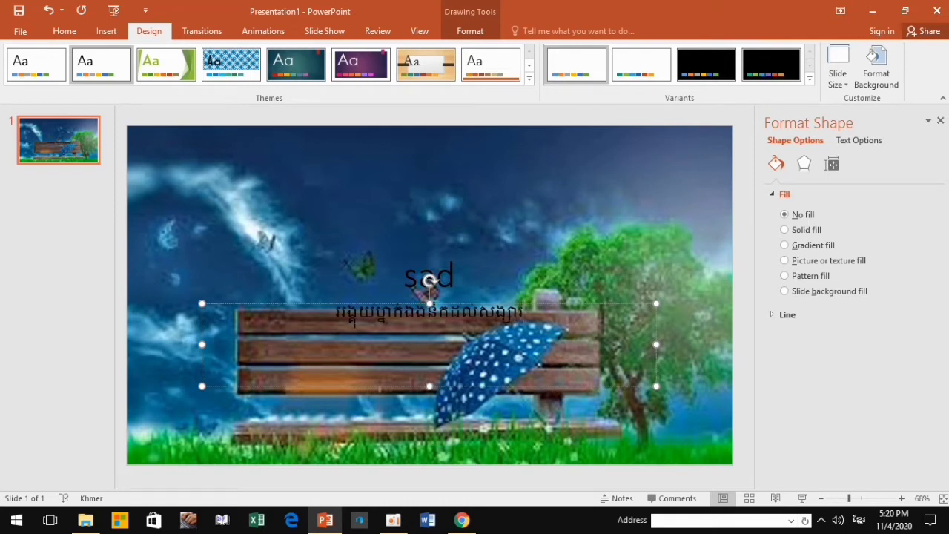
- Set the whole Khmer subtitle line to the Khmer OS Metal Chrieng font
{"action": "left_click_drag", "start_coordinate": [524, 317], "coordinate": [337, 317]}
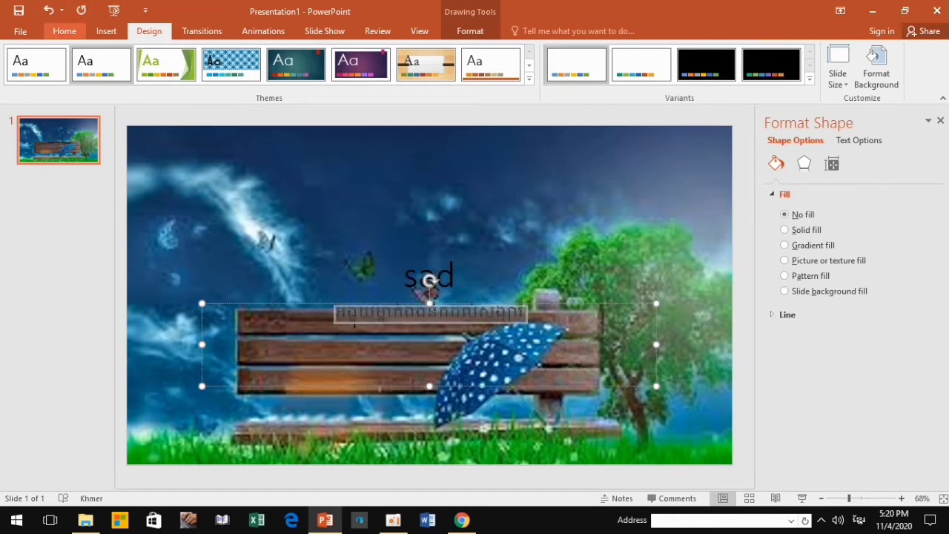
{"action": "left_click", "coordinate": [64, 31]}
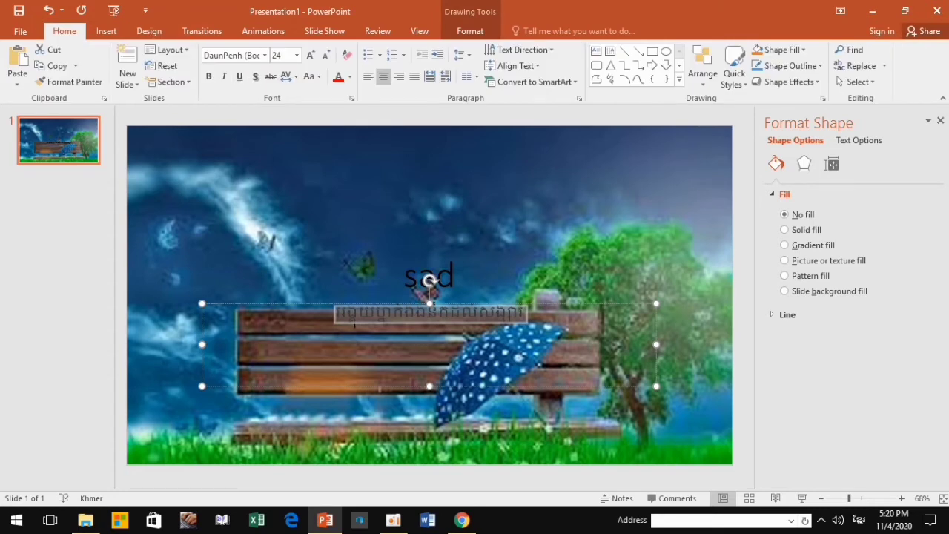
{"action": "left_click", "coordinate": [264, 54]}
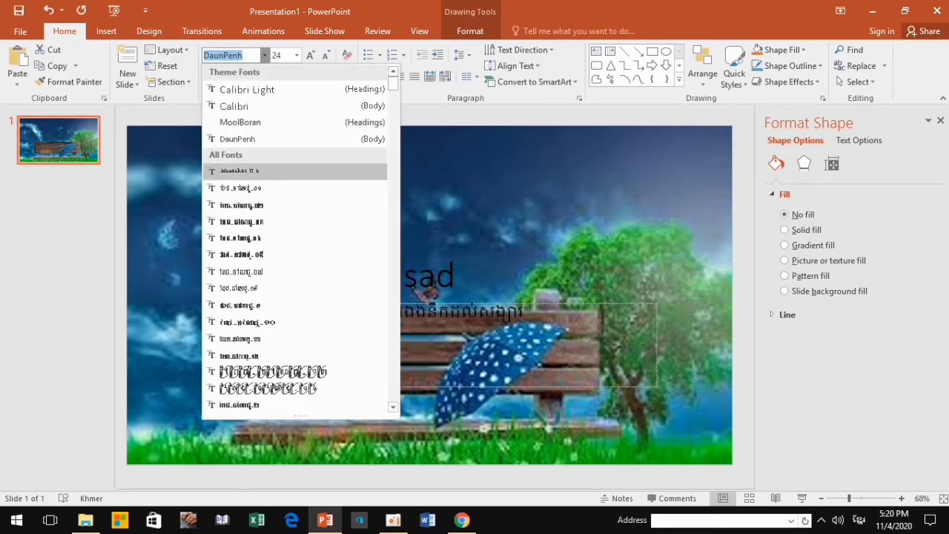
{"action": "scroll", "coordinate": [295, 221], "scroll_direction": "down", "scroll_amount": 5}
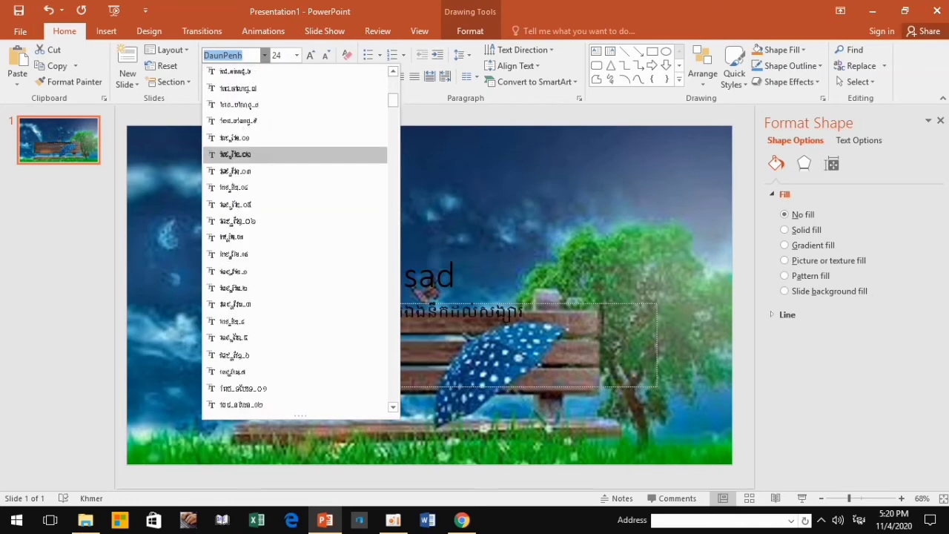
{"action": "scroll", "coordinate": [295, 221], "scroll_direction": "down", "scroll_amount": 5}
{"action": "scroll", "coordinate": [428, 291], "scroll_direction": "down", "scroll_amount": 5}
{"action": "scroll", "coordinate": [428, 286], "scroll_direction": "down", "scroll_amount": 5}
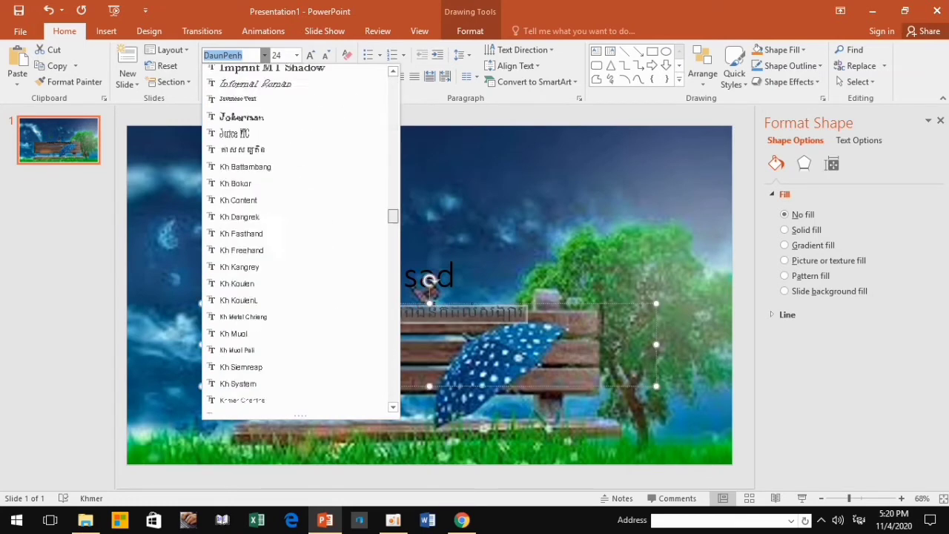
{"action": "scroll", "coordinate": [429, 280], "scroll_direction": "down", "scroll_amount": 5}
{"action": "scroll", "coordinate": [428, 280], "scroll_direction": "down", "scroll_amount": 5}
{"action": "scroll", "coordinate": [428, 281], "scroll_direction": "down", "scroll_amount": 15}
{"action": "scroll", "coordinate": [428, 280], "scroll_direction": "up", "scroll_amount": 10}
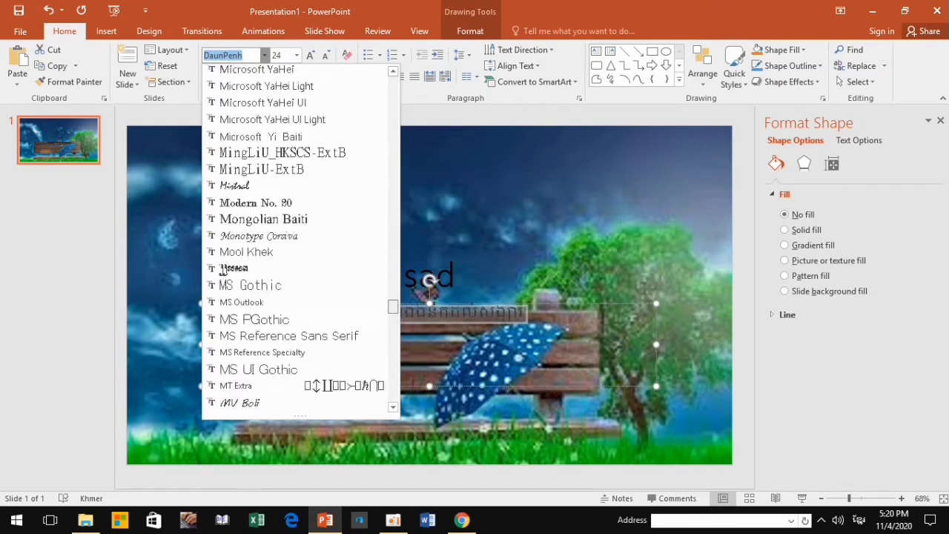
{"action": "scroll", "coordinate": [429, 279], "scroll_direction": "up", "scroll_amount": 7}
{"action": "scroll", "coordinate": [429, 280], "scroll_direction": "up", "scroll_amount": 3}
{"action": "scroll", "coordinate": [428, 280], "scroll_direction": "up", "scroll_amount": 3}
{"action": "scroll", "coordinate": [429, 281], "scroll_direction": "down", "scroll_amount": 14}
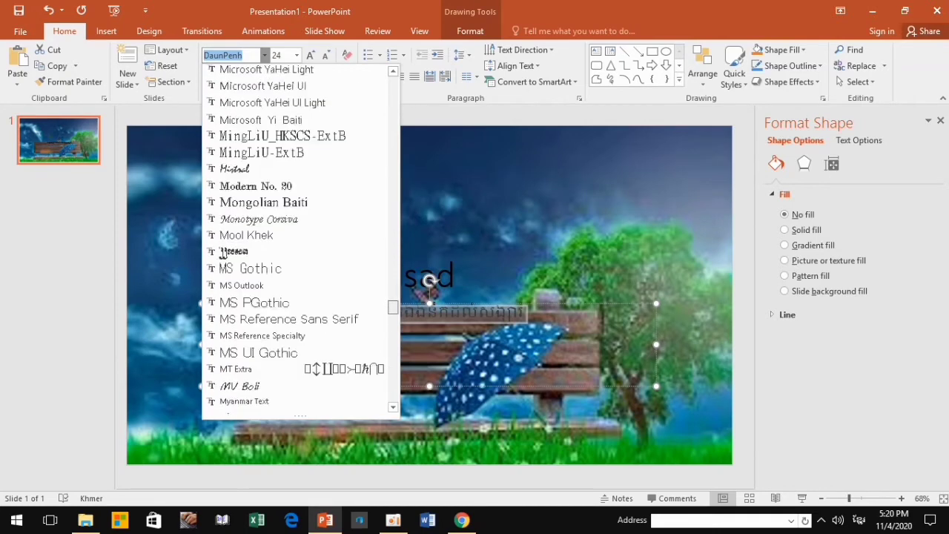
{"action": "scroll", "coordinate": [429, 280], "scroll_direction": "down", "scroll_amount": 8}
{"action": "scroll", "coordinate": [429, 280], "scroll_direction": "down", "scroll_amount": 7}
{"action": "scroll", "coordinate": [428, 280], "scroll_direction": "down", "scroll_amount": 3}
{"action": "scroll", "coordinate": [428, 281], "scroll_direction": "down", "scroll_amount": 4}
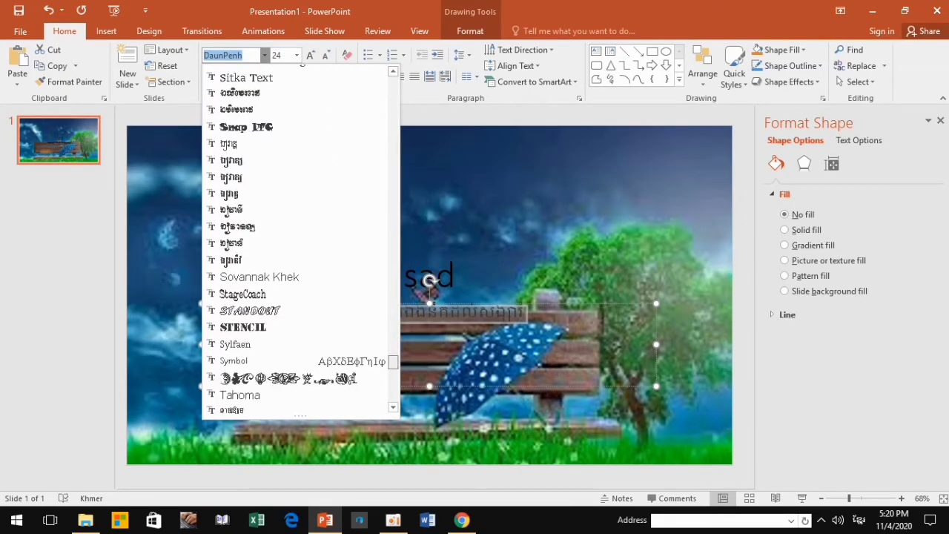
{"action": "scroll", "coordinate": [429, 281], "scroll_direction": "down", "scroll_amount": 1}
{"action": "scroll", "coordinate": [428, 281], "scroll_direction": "down", "scroll_amount": 2}
{"action": "scroll", "coordinate": [428, 281], "scroll_direction": "down", "scroll_amount": 7}
{"action": "scroll", "coordinate": [429, 280], "scroll_direction": "down", "scroll_amount": 4}
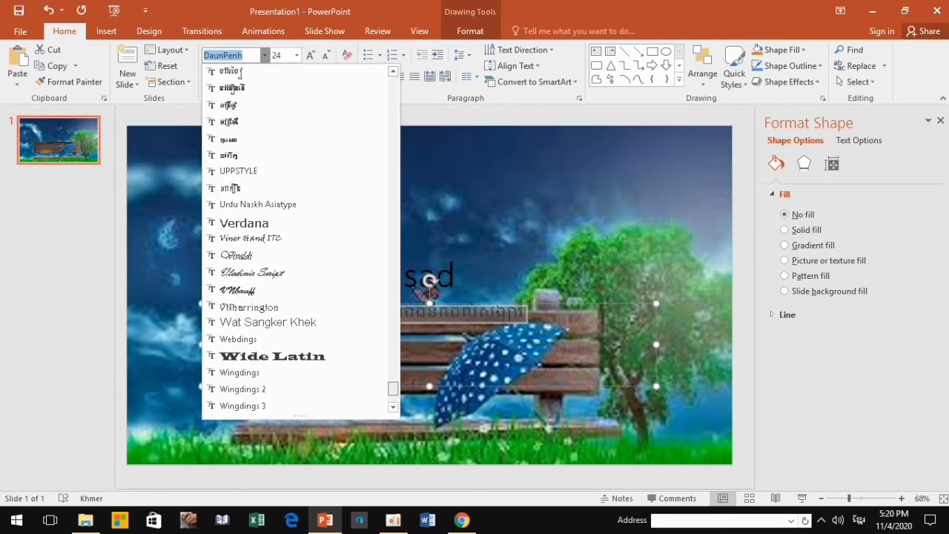
{"action": "scroll", "coordinate": [429, 280], "scroll_direction": "down", "scroll_amount": 2}
{"action": "scroll", "coordinate": [429, 280], "scroll_direction": "up", "scroll_amount": 10}
{"action": "scroll", "coordinate": [429, 280], "scroll_direction": "up", "scroll_amount": 5}
{"action": "scroll", "coordinate": [428, 281], "scroll_direction": "up", "scroll_amount": 5}
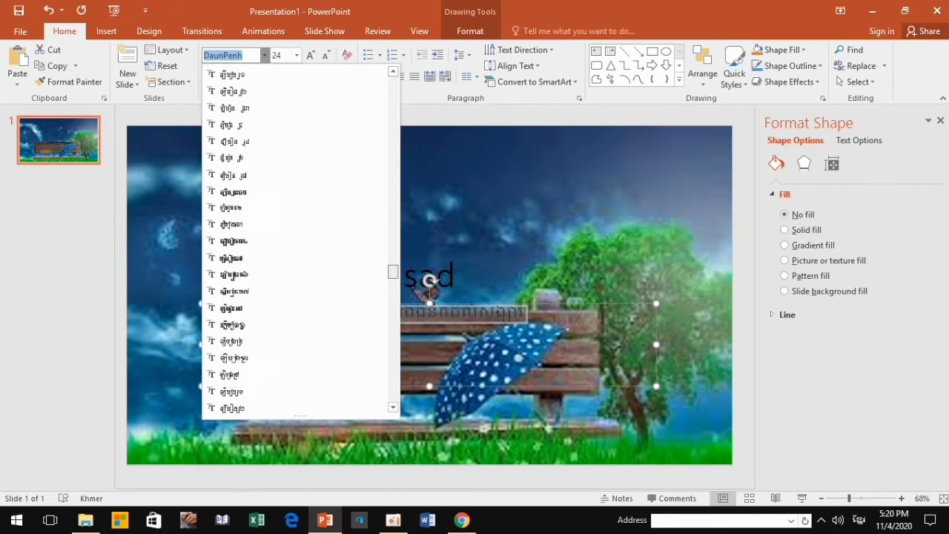
{"action": "scroll", "coordinate": [429, 280], "scroll_direction": "up", "scroll_amount": 4}
{"action": "scroll", "coordinate": [428, 280], "scroll_direction": "up", "scroll_amount": 4}
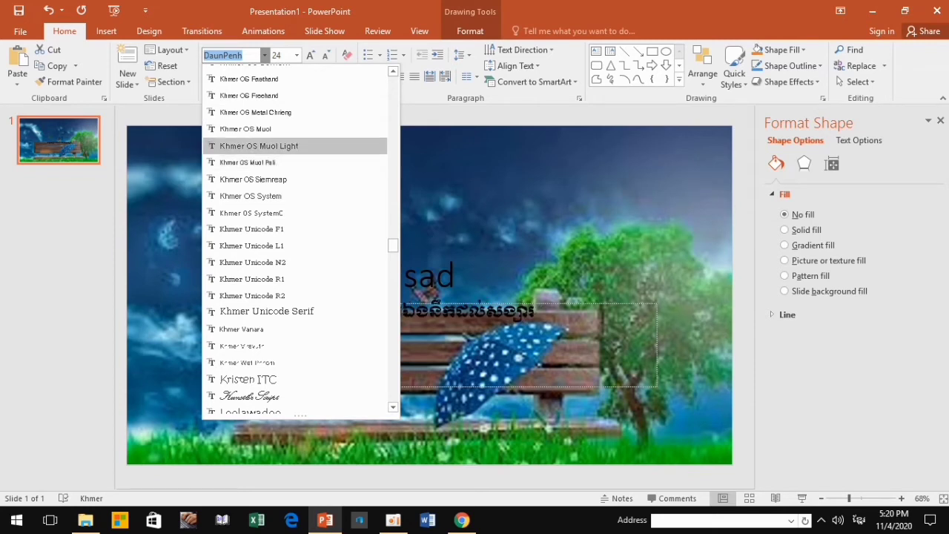
{"action": "scroll", "coordinate": [296, 145], "scroll_direction": "up", "scroll_amount": 1}
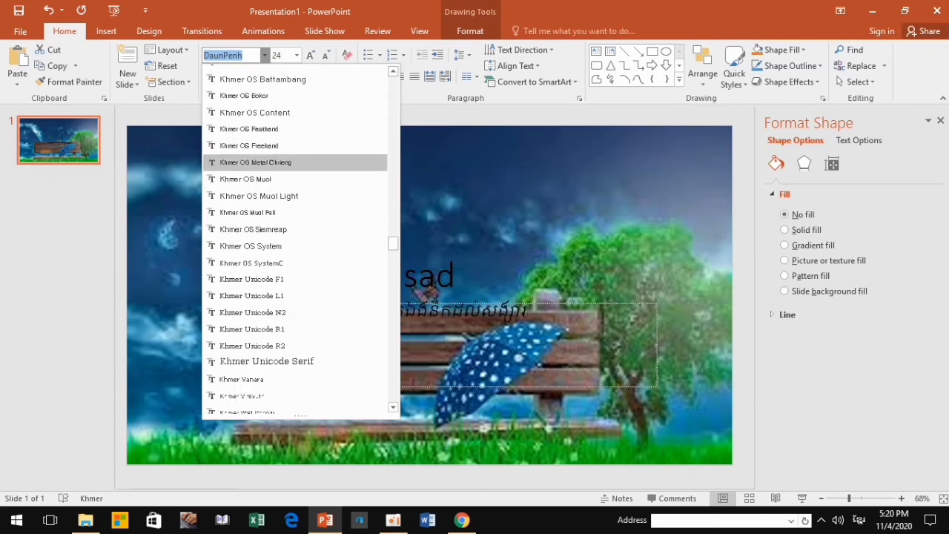
{"action": "left_click", "coordinate": [256, 161]}
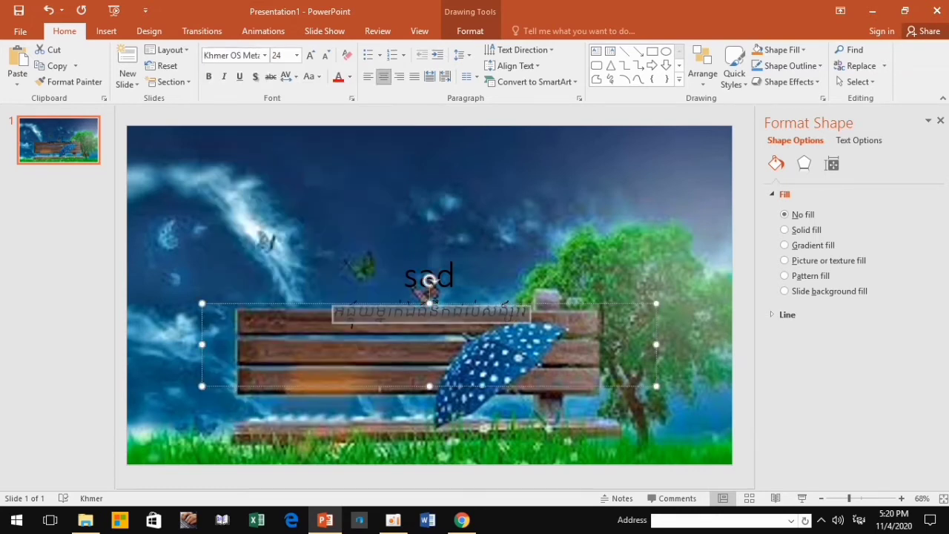
- Narrow the Khmer text box so it wraps to two lines and move it top right
{"action": "left_click", "coordinate": [404, 275]}
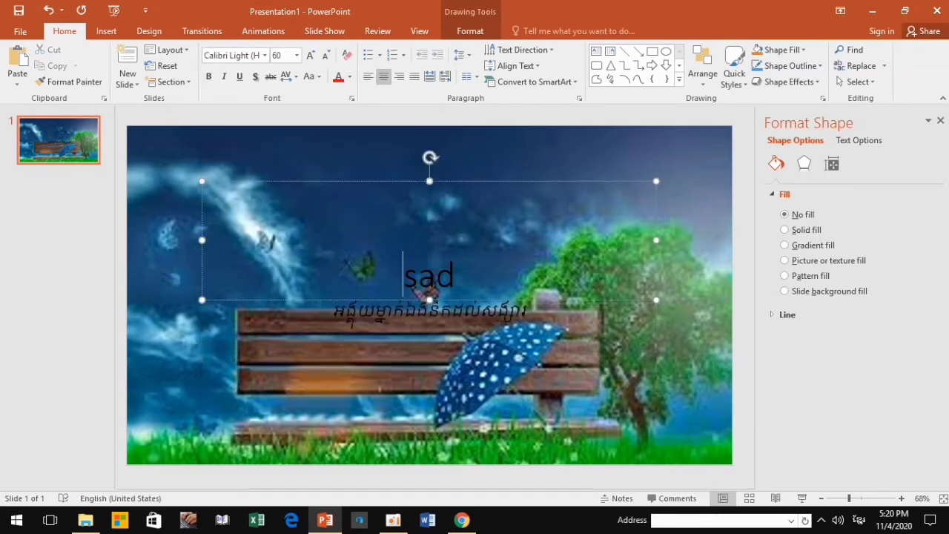
{"action": "left_click", "coordinate": [456, 276]}
{"action": "left_click", "coordinate": [426, 310]}
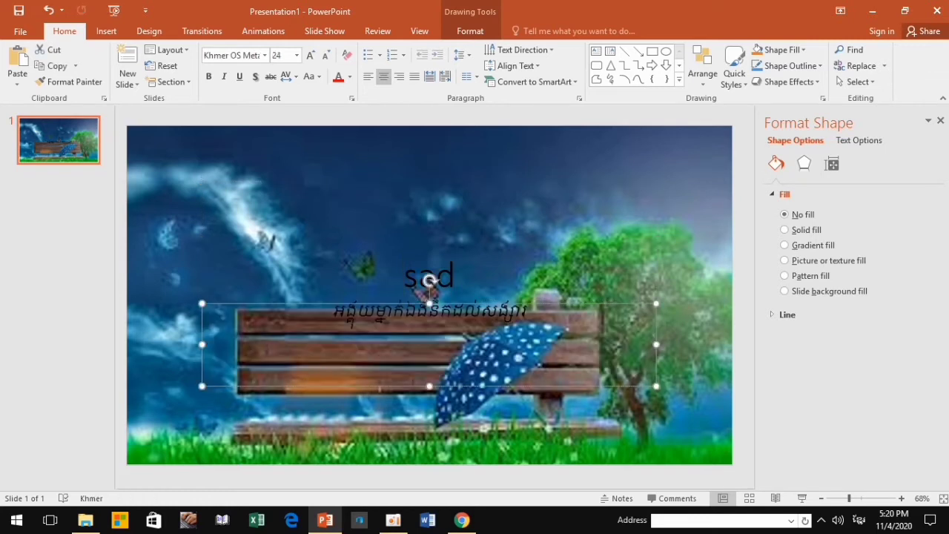
{"action": "left_click_drag", "start_coordinate": [430, 308], "coordinate": [474, 307]}
{"action": "left_click_drag", "start_coordinate": [289, 345], "coordinate": [512, 345]}
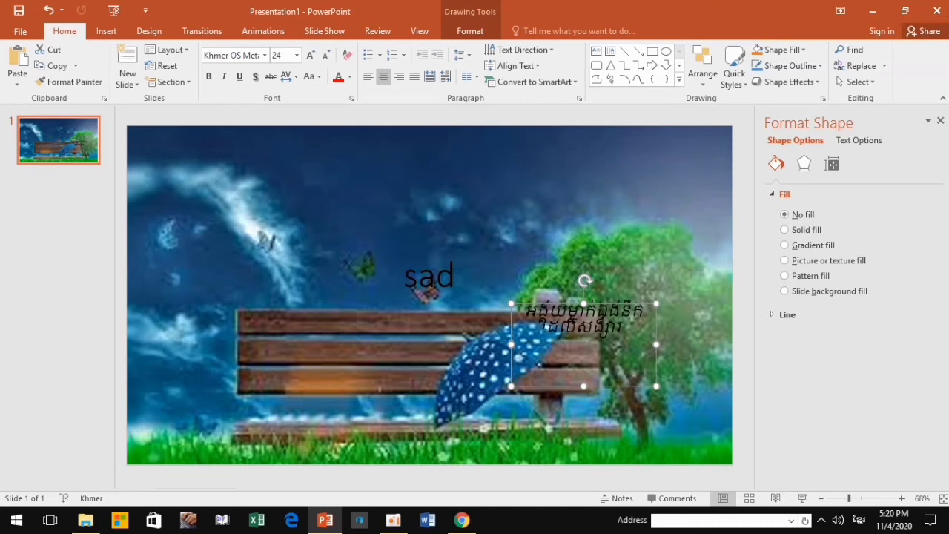
{"action": "left_click_drag", "start_coordinate": [584, 326], "coordinate": [614, 200]}
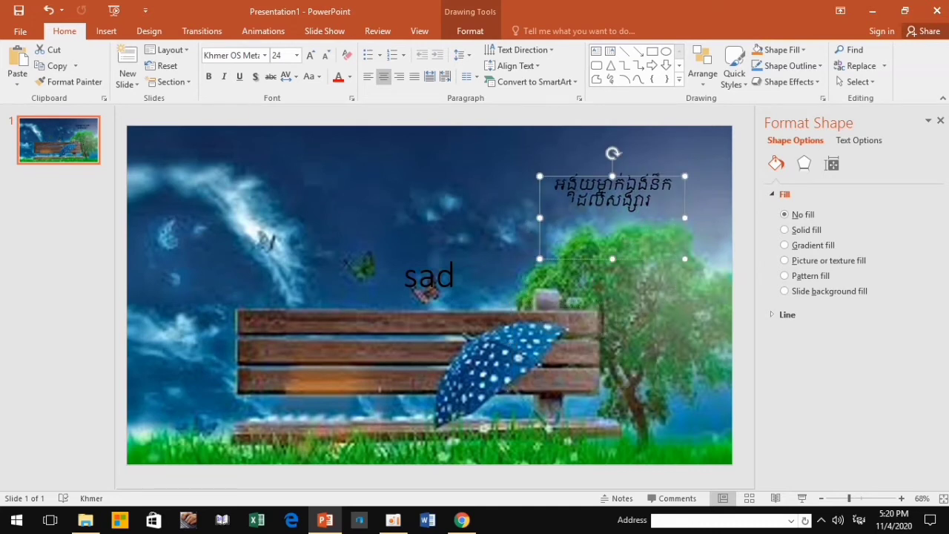
- Shrink the 'sad' title box and move it to the slide's top-left corner
{"action": "left_click", "coordinate": [418, 274]}
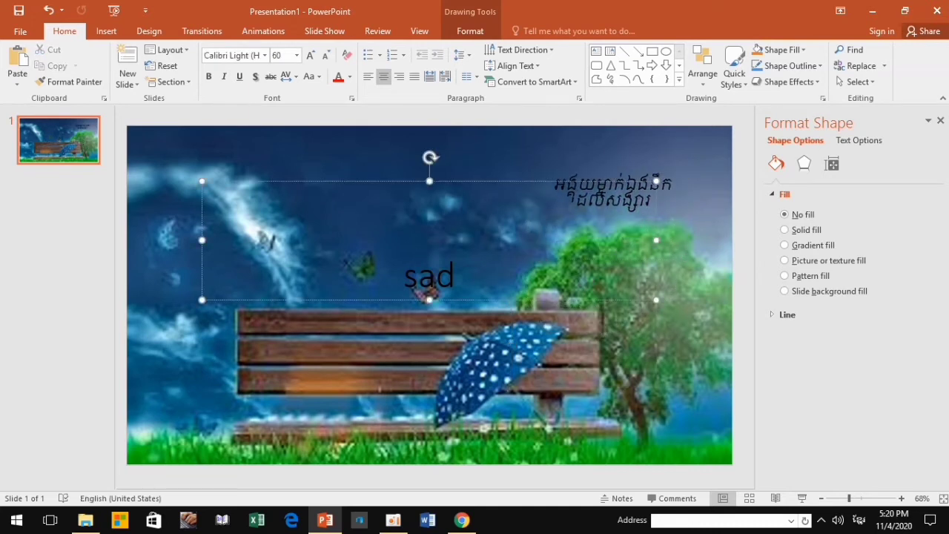
{"action": "left_click_drag", "start_coordinate": [656, 240], "coordinate": [365, 239]}
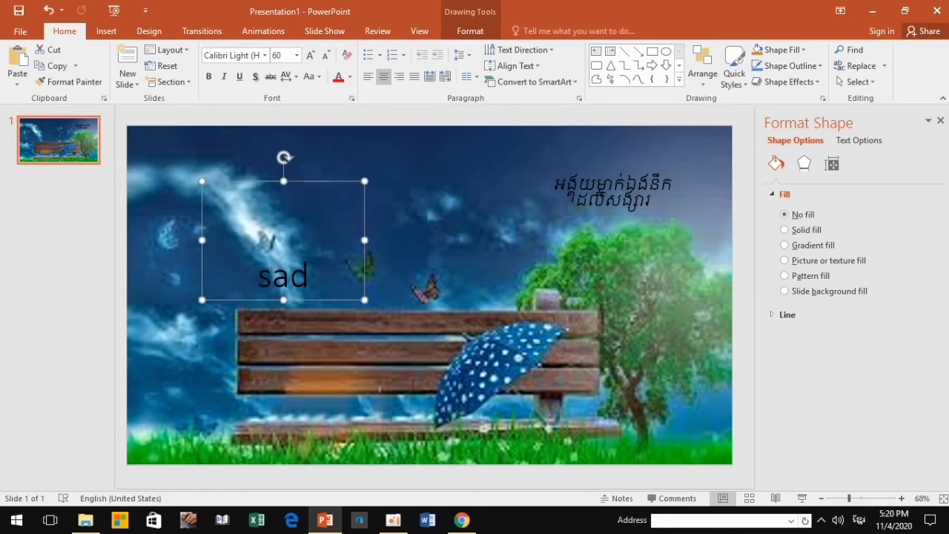
{"action": "left_click_drag", "start_coordinate": [201, 239], "coordinate": [250, 240]}
{"action": "left_click", "coordinate": [223, 215]}
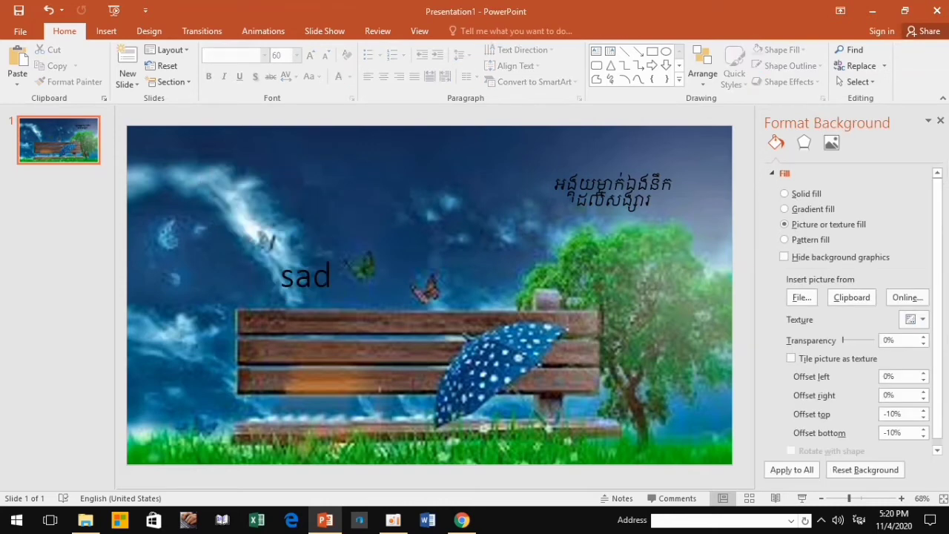
{"action": "left_click", "coordinate": [306, 276]}
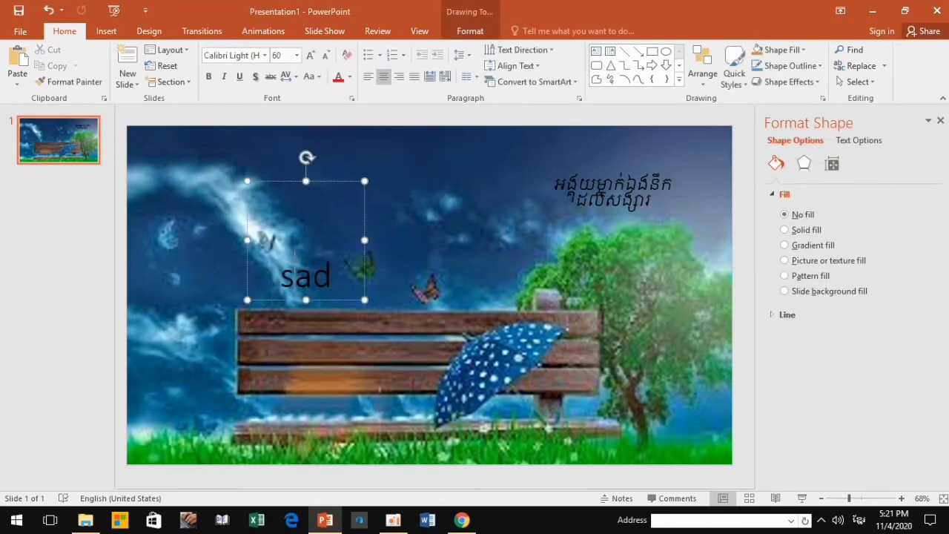
{"action": "left_click_drag", "start_coordinate": [305, 180], "coordinate": [306, 237]}
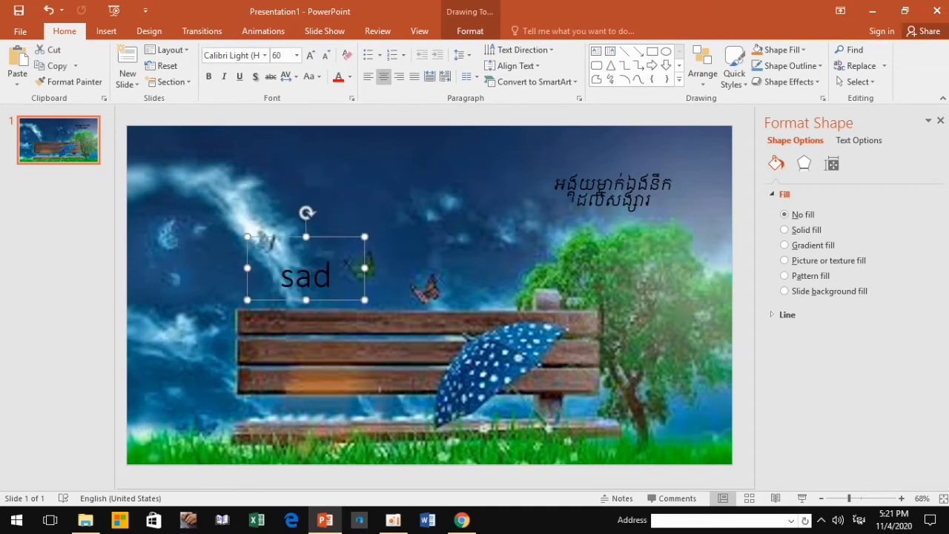
{"action": "left_click_drag", "start_coordinate": [346, 263], "coordinate": [236, 165]}
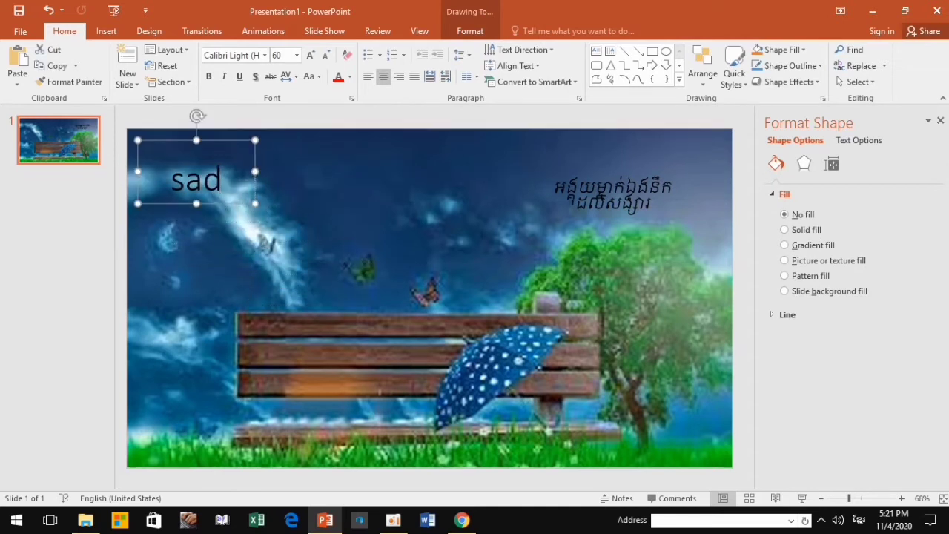
{"action": "key", "text": "Escape"}
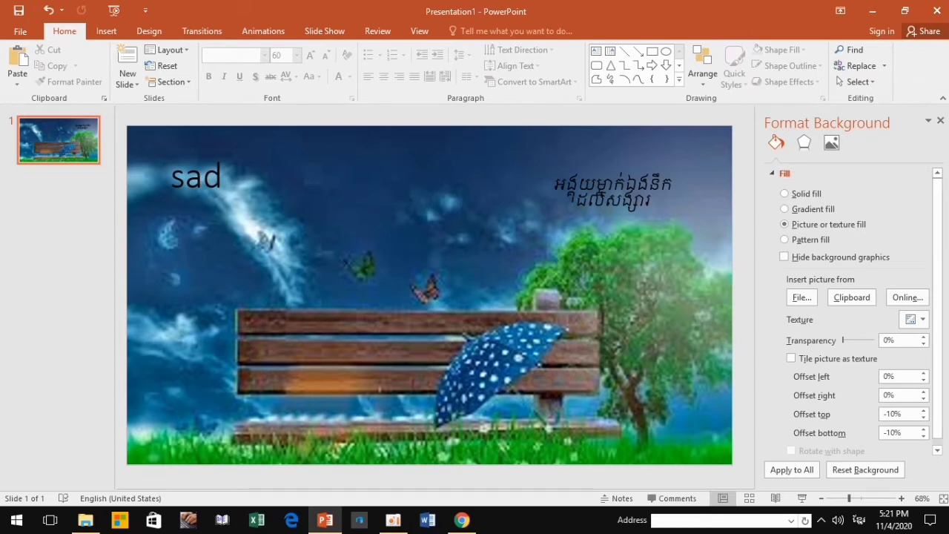
- Insert a new blank slide 2 after slide 1
{"action": "left_click", "coordinate": [59, 139]}
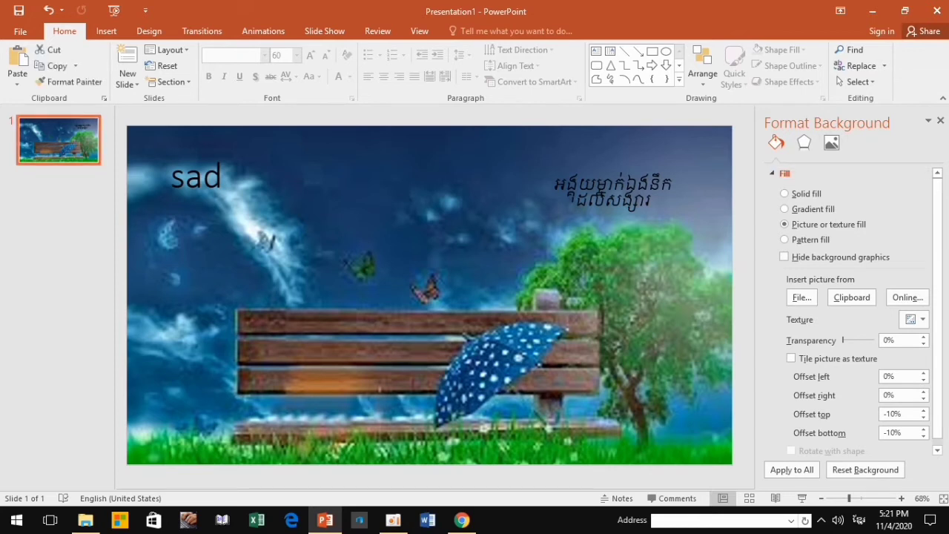
{"action": "key", "text": "Return"}
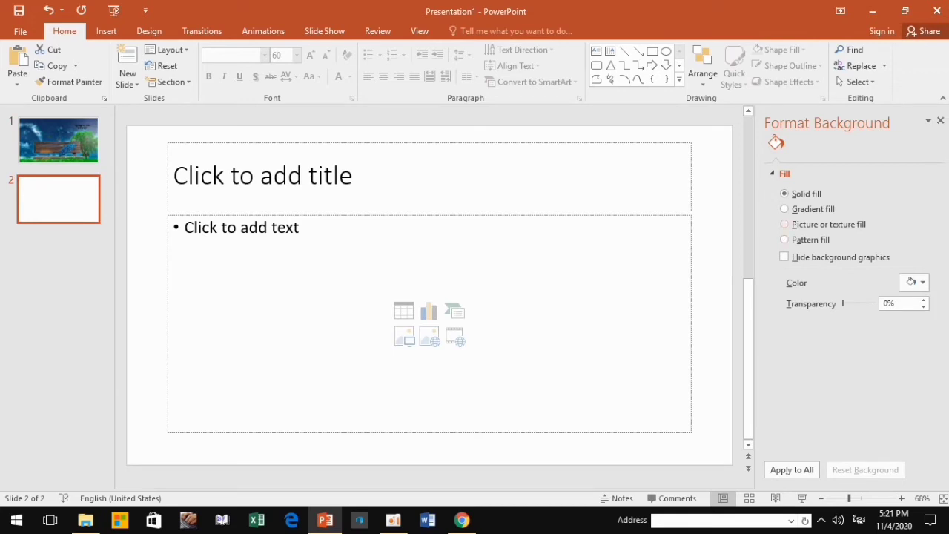
- Fill slide 2's background with the 'images' picture of blue sky, clouds and grass
{"action": "left_click", "coordinate": [785, 224]}
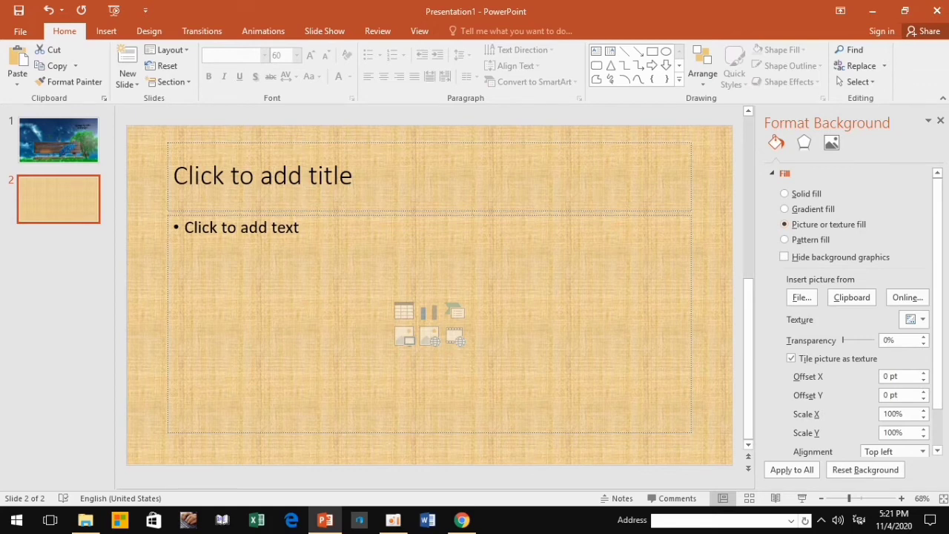
{"action": "left_click", "coordinate": [802, 296]}
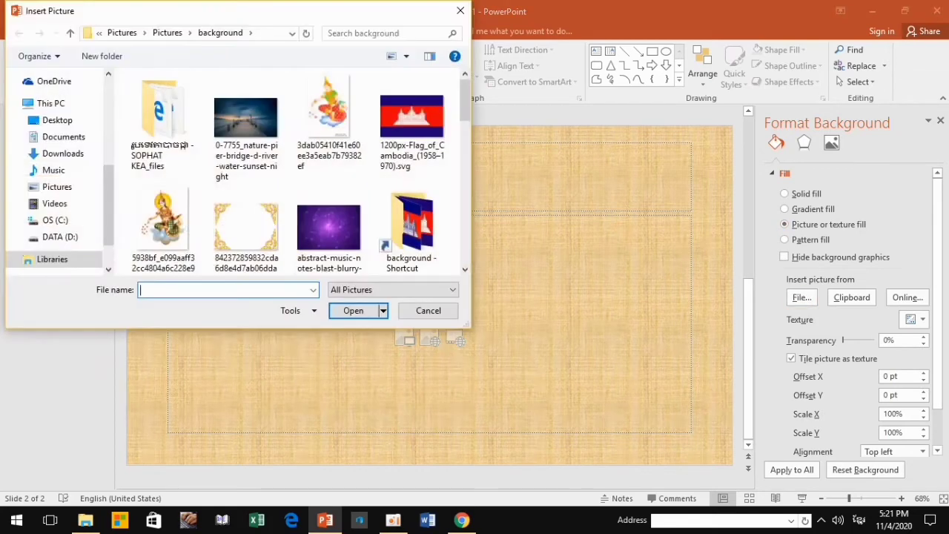
{"action": "scroll", "coordinate": [246, 130], "scroll_direction": "down", "scroll_amount": 1}
{"action": "scroll", "coordinate": [247, 130], "scroll_direction": "up", "scroll_amount": 1}
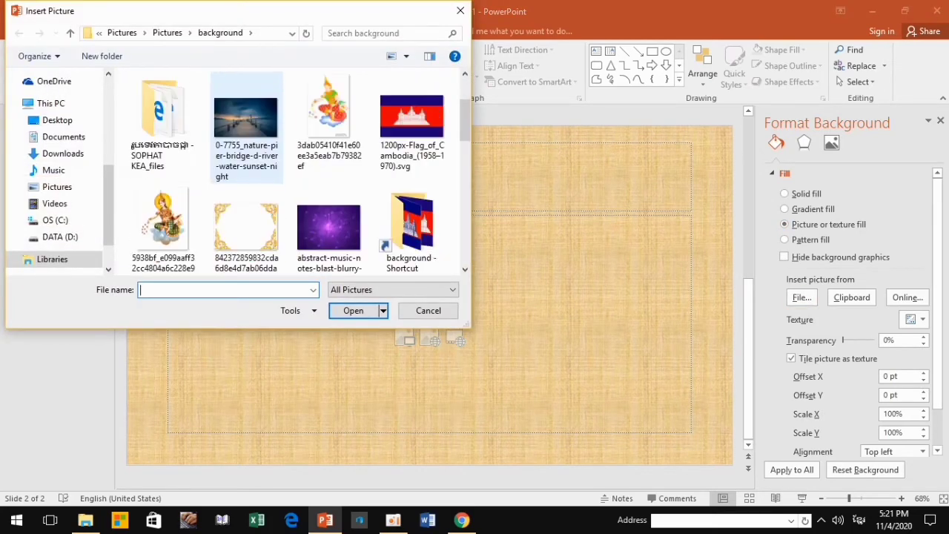
{"action": "scroll", "coordinate": [296, 186], "scroll_direction": "down", "scroll_amount": 3}
{"action": "scroll", "coordinate": [311, 200], "scroll_direction": "down", "scroll_amount": 3}
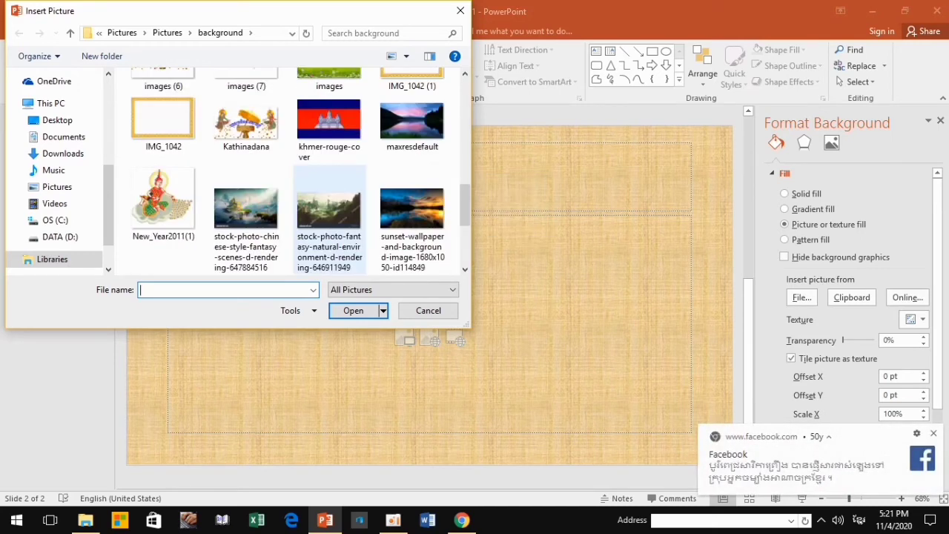
{"action": "scroll", "coordinate": [329, 215], "scroll_direction": "down", "scroll_amount": 1}
{"action": "scroll", "coordinate": [329, 215], "scroll_direction": "up", "scroll_amount": 3}
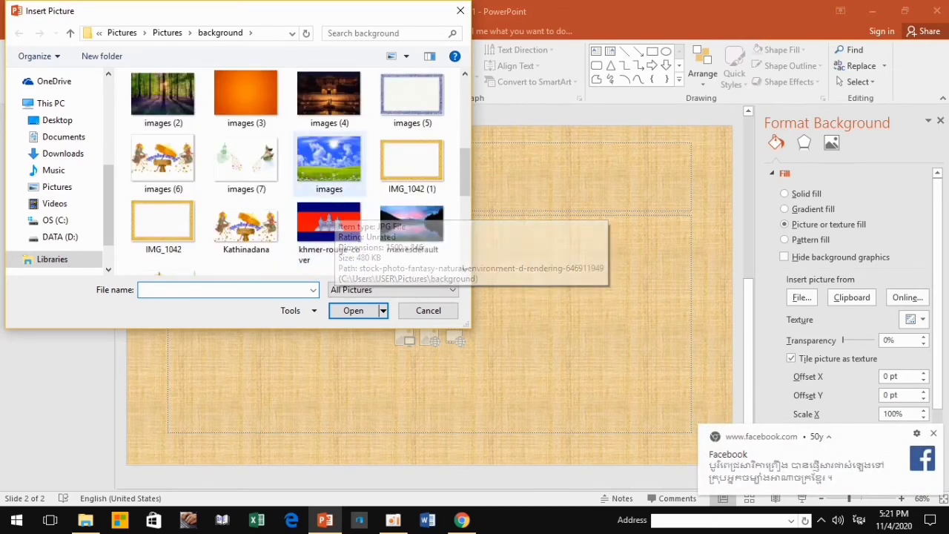
{"action": "left_click", "coordinate": [329, 159]}
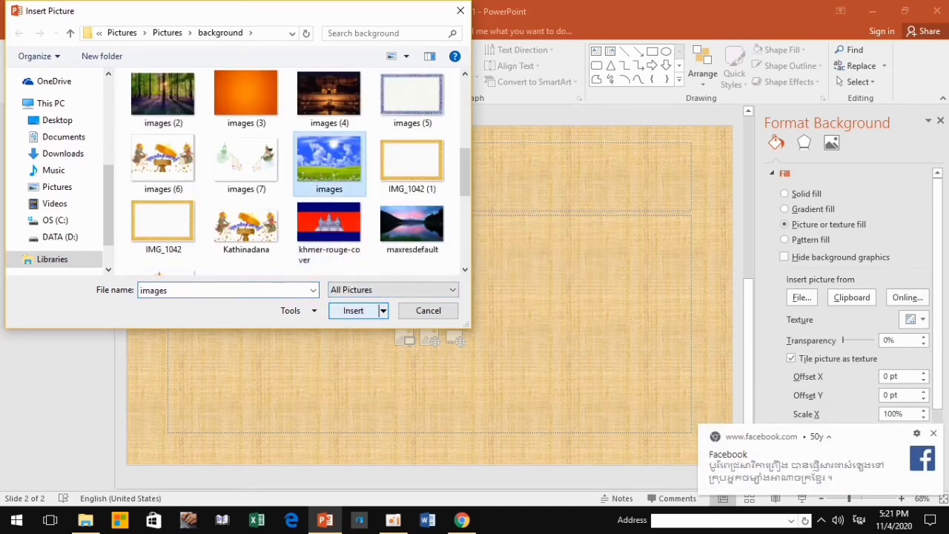
{"action": "key", "text": "Return"}
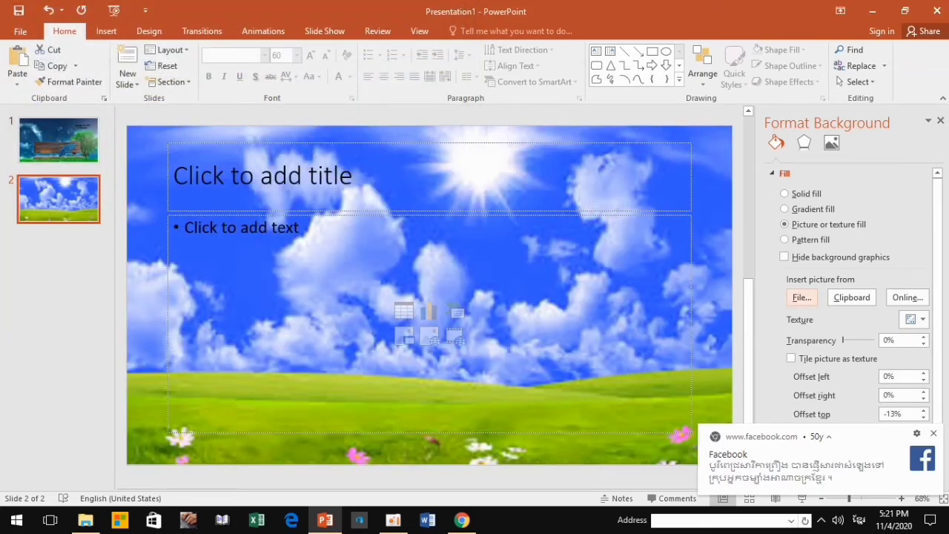
- Close the Format Background pane, leaving slide 2 with its sky-and-meadow background picture
{"action": "left_click", "coordinate": [186, 227]}
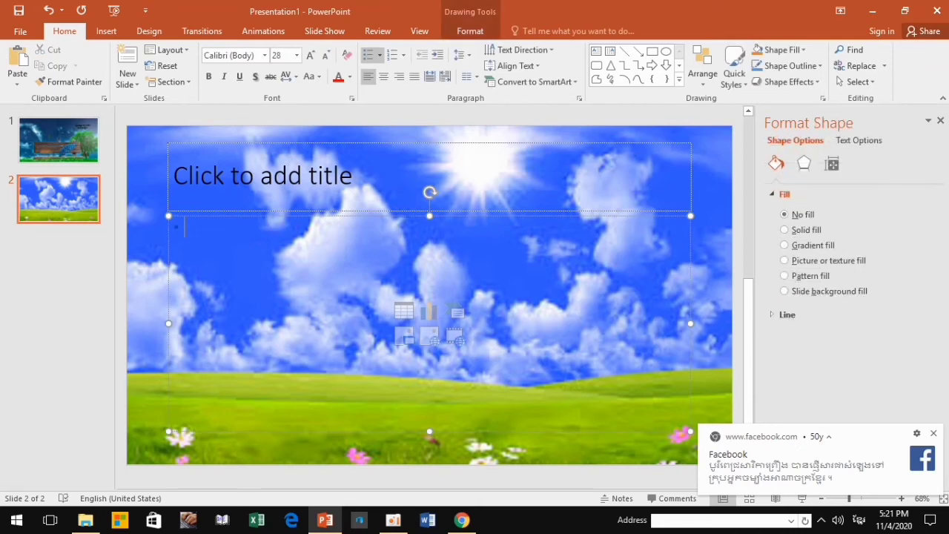
{"action": "left_click", "coordinate": [941, 120]}
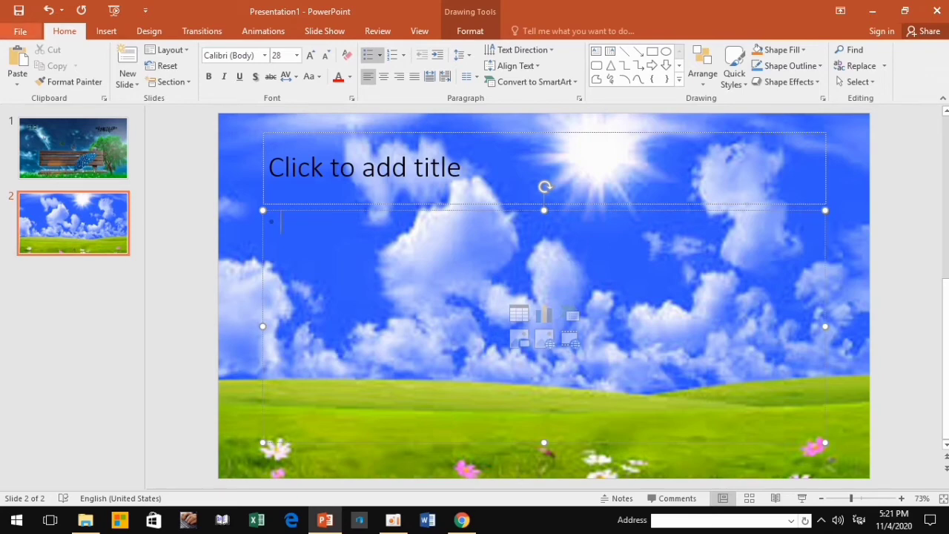
{"action": "left_click", "coordinate": [149, 31]}
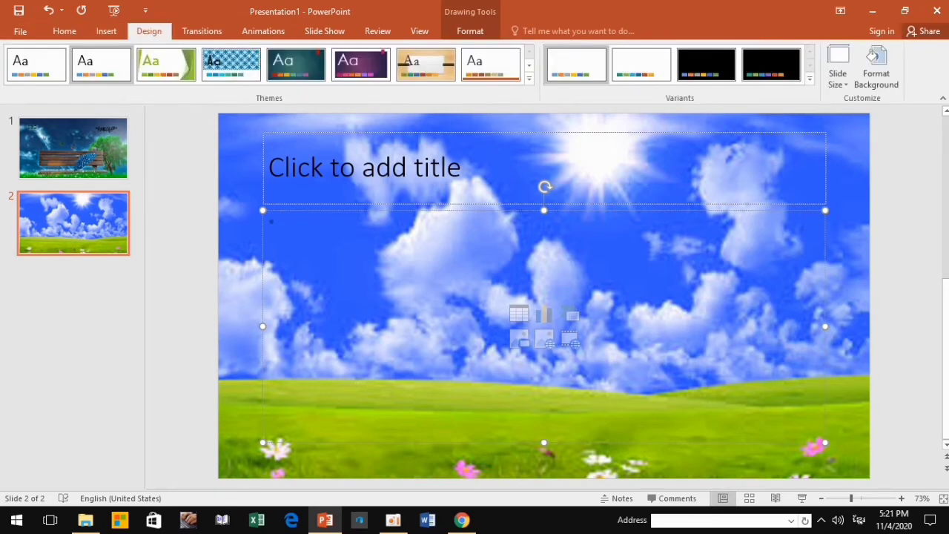
{"action": "key", "text": "Escape"}
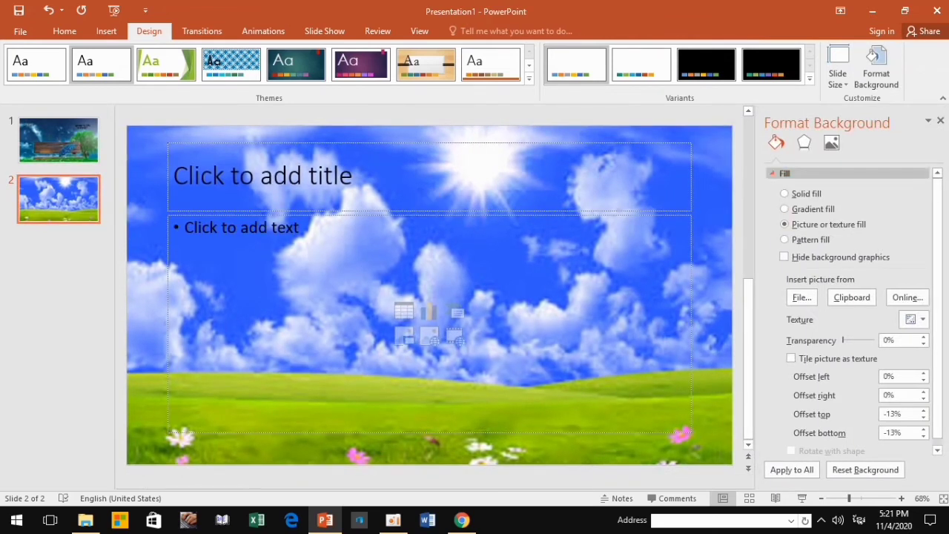
{"action": "left_click", "coordinate": [785, 173]}
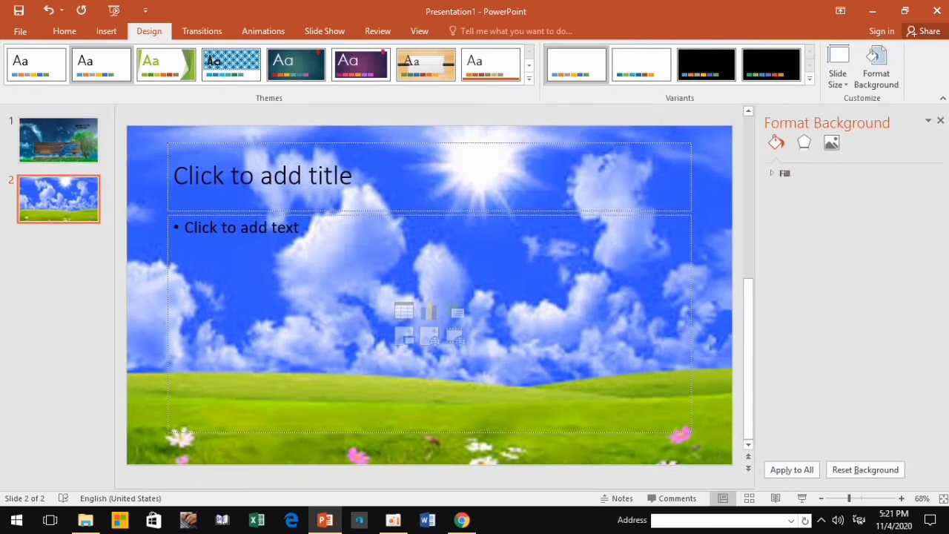
{"action": "left_click", "coordinate": [785, 173]}
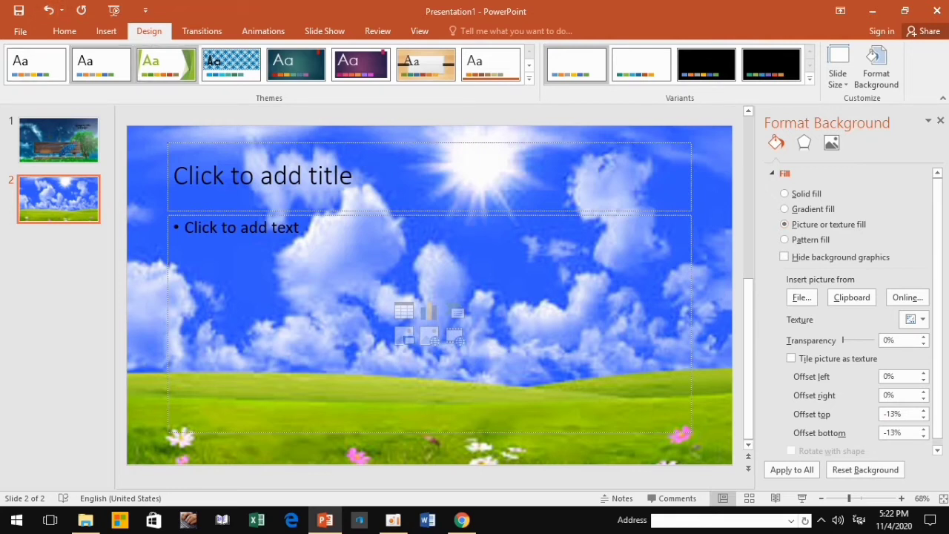
{"action": "left_click", "coordinate": [64, 31]}
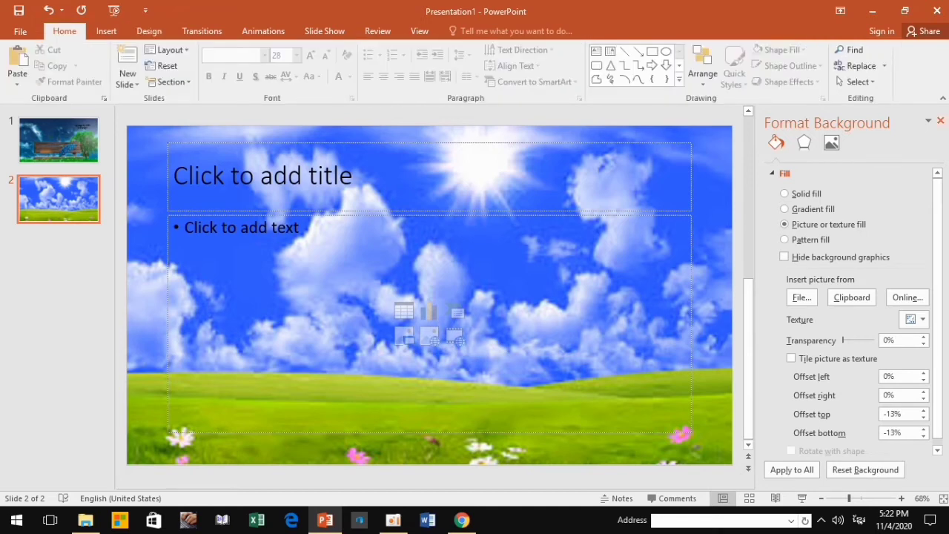
{"action": "left_click", "coordinate": [940, 120]}
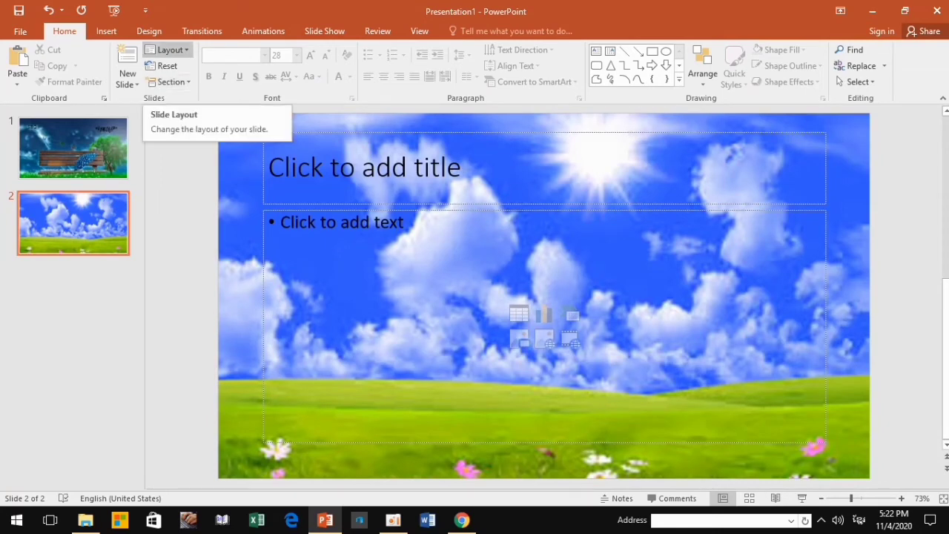
- Leave the layout unchanged and insert a new blank slide after slide 2
{"action": "left_click", "coordinate": [169, 50]}
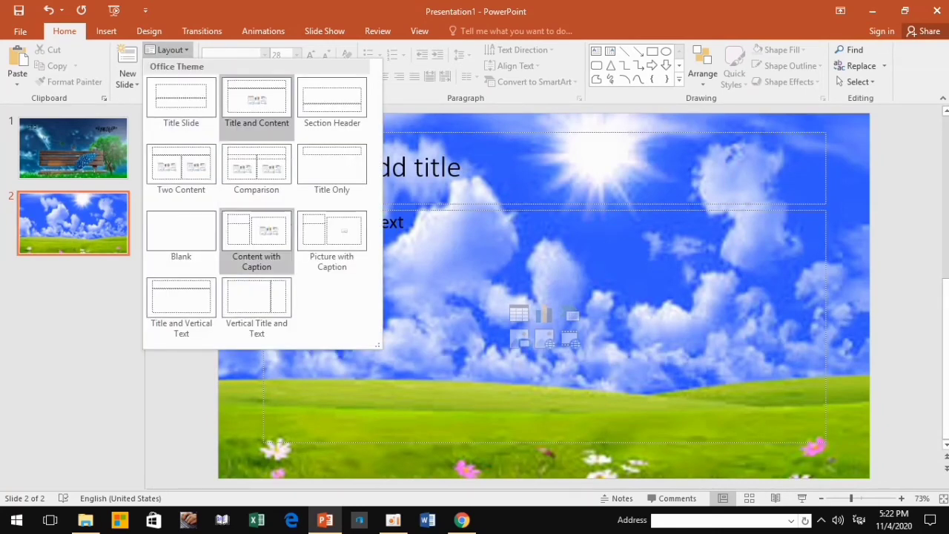
{"action": "left_click", "coordinate": [73, 223]}
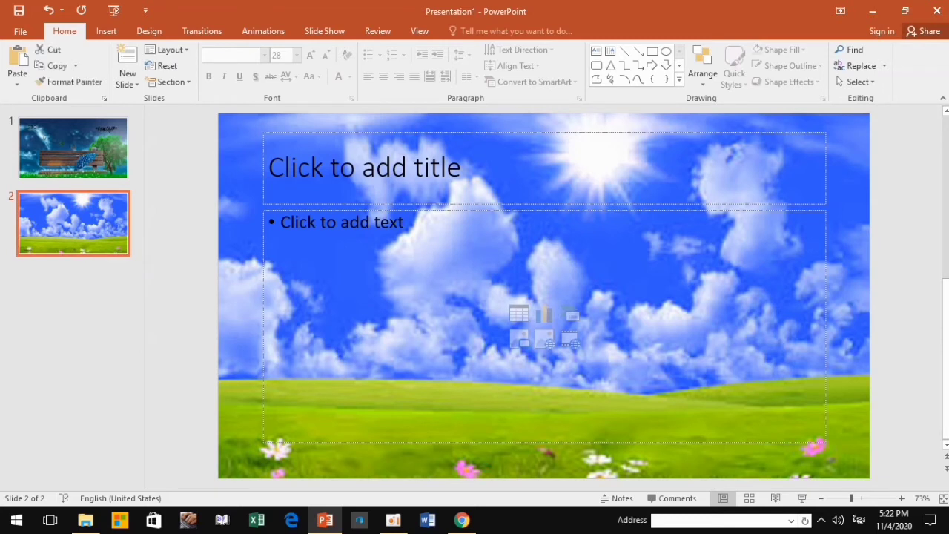
{"action": "key", "text": "Return"}
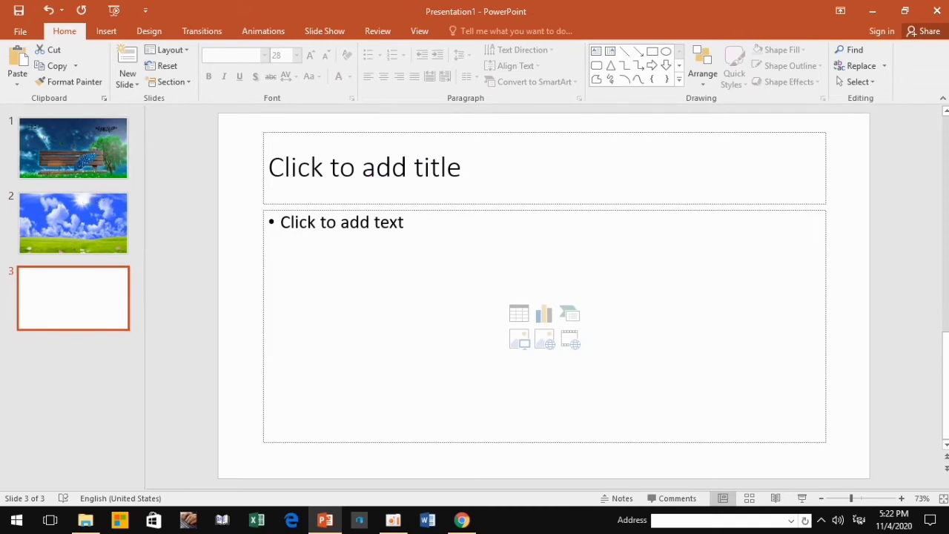
- Apply the Comparison layout to slide 3 and step from its title into the heading placeholders
{"action": "left_click", "coordinate": [170, 50]}
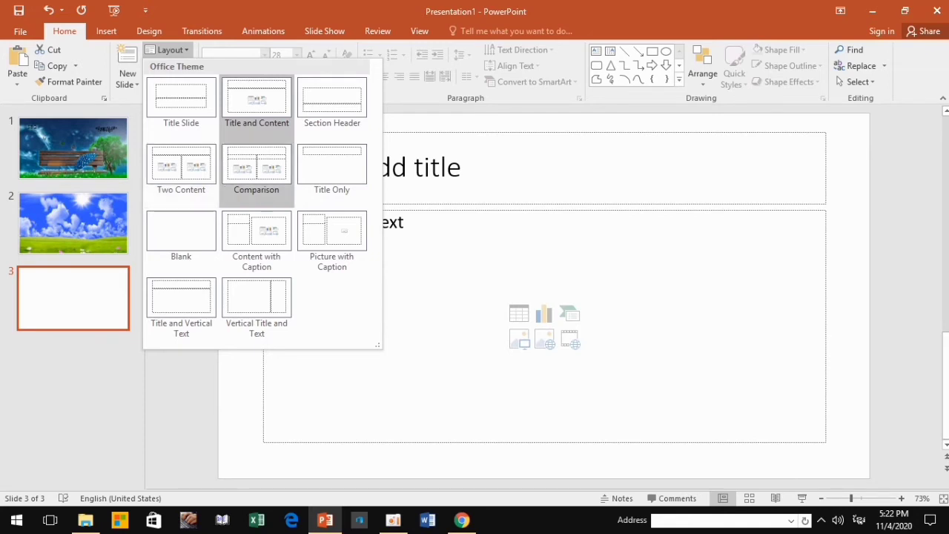
{"action": "left_click", "coordinate": [256, 167]}
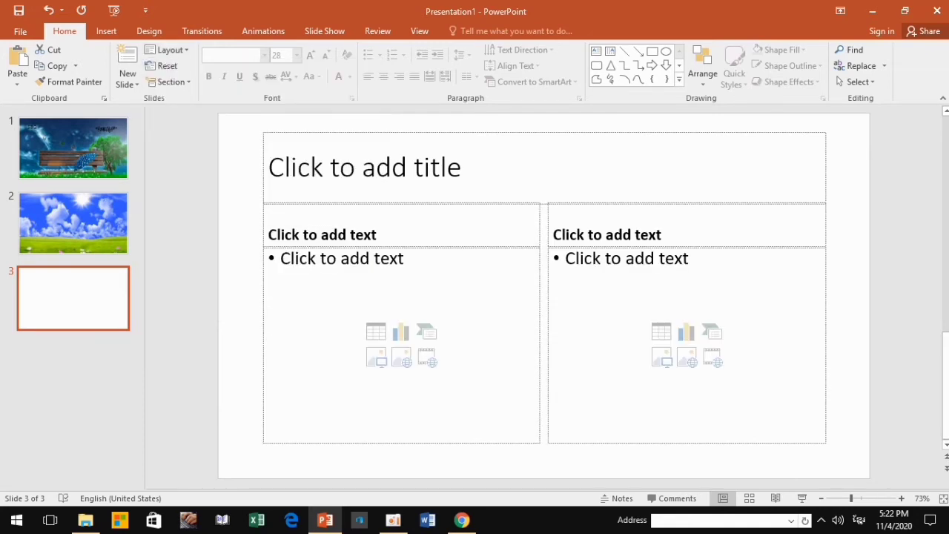
{"action": "left_click", "coordinate": [268, 169]}
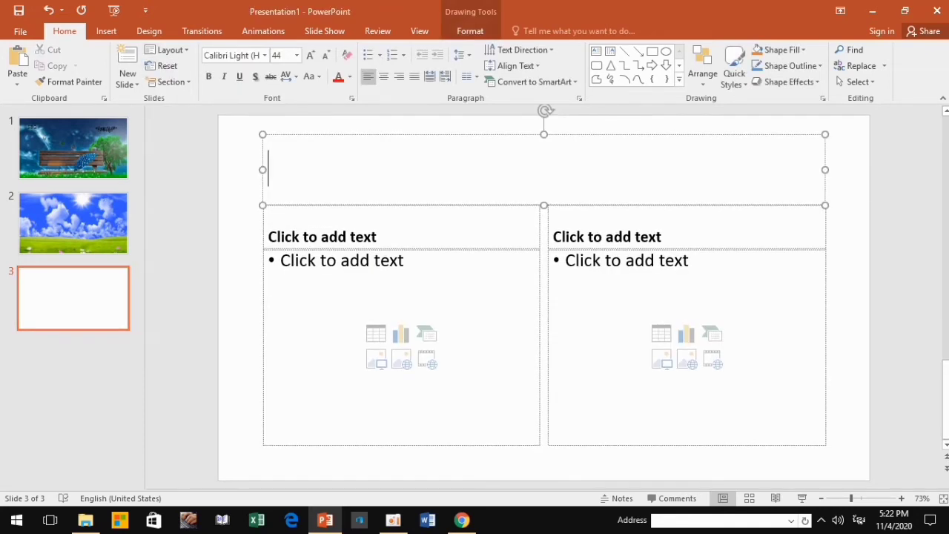
{"action": "key", "text": "ctrl+Return"}
{"action": "key", "text": "ctrl+Return"}
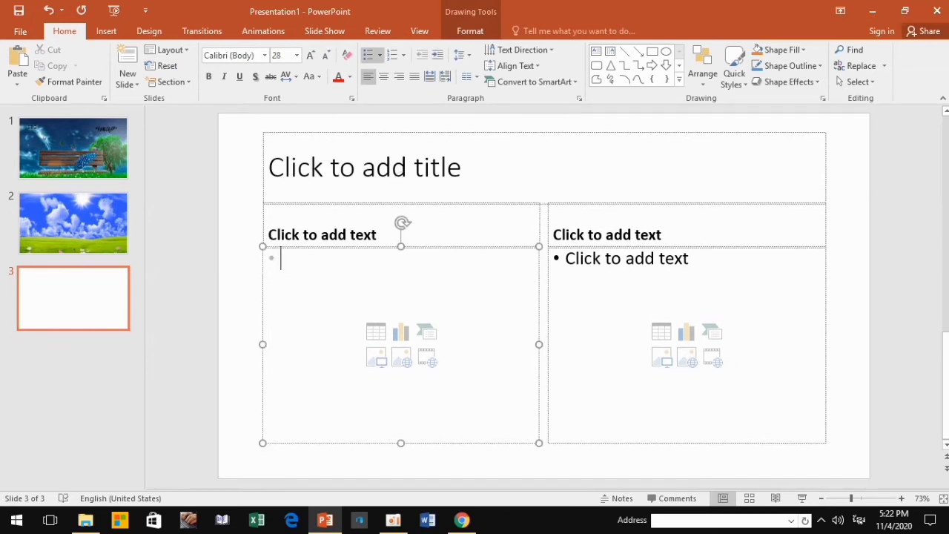
{"action": "key", "text": "ctrl+Return"}
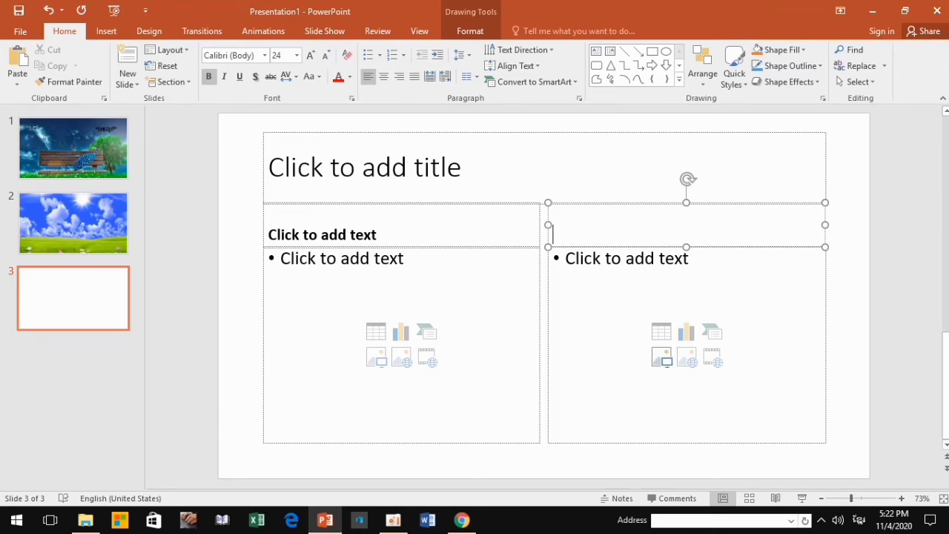
- Insert picture 1-01(1) from the Khmer-named folder, resized to about 2 × 1.77 inches, moved up-left
{"action": "left_click", "coordinate": [377, 357]}
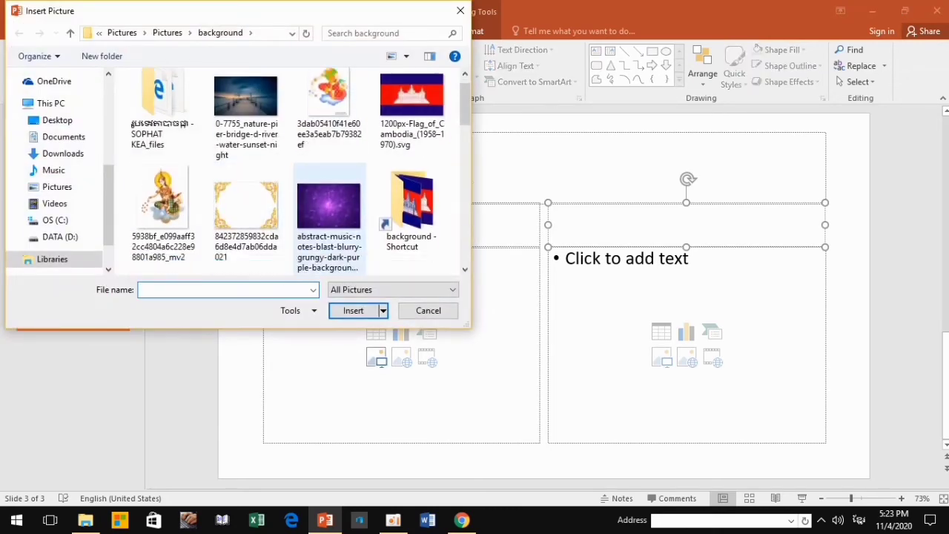
{"action": "scroll", "coordinate": [329, 190], "scroll_direction": "down", "scroll_amount": 5}
{"action": "scroll", "coordinate": [328, 208], "scroll_direction": "down", "scroll_amount": 3}
{"action": "scroll", "coordinate": [328, 215], "scroll_direction": "down", "scroll_amount": 2}
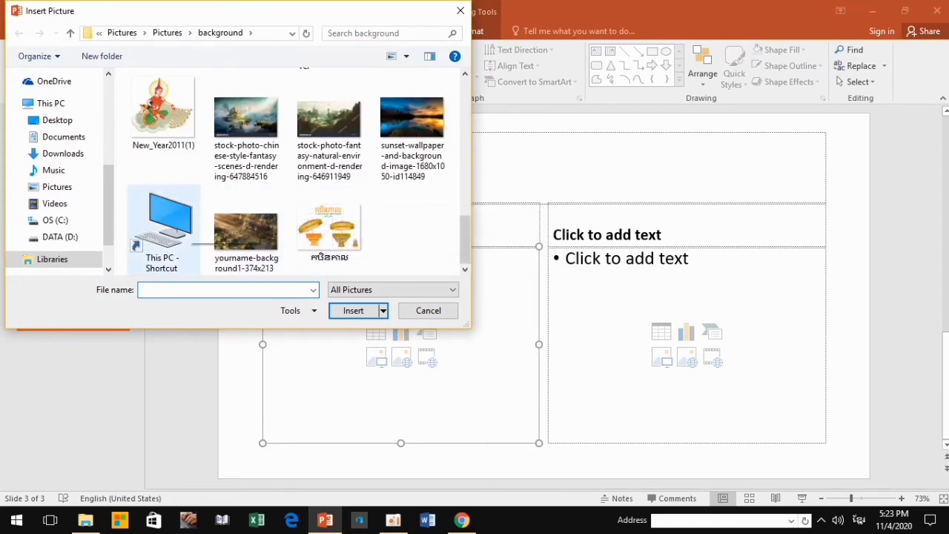
{"action": "scroll", "coordinate": [328, 141], "scroll_direction": "up", "scroll_amount": 8}
{"action": "scroll", "coordinate": [329, 123], "scroll_direction": "up", "scroll_amount": 2}
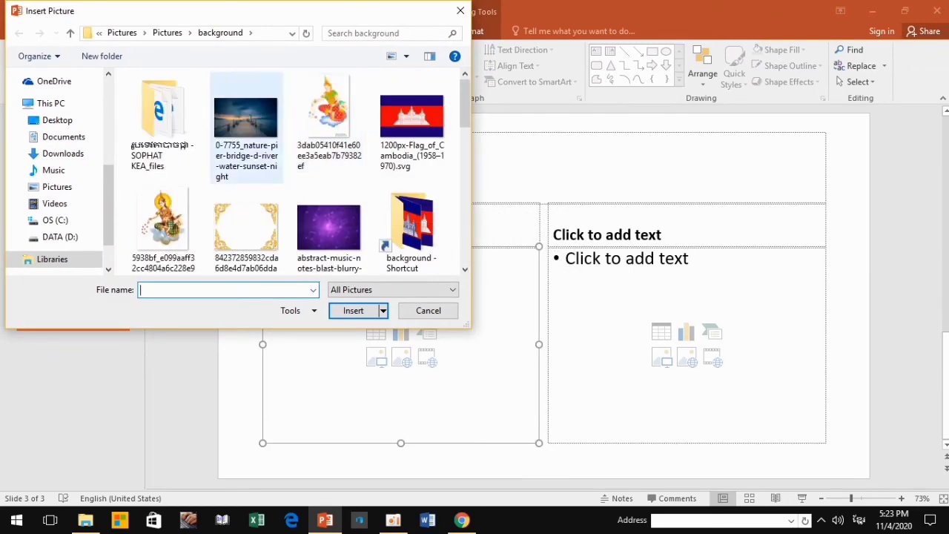
{"action": "double_click", "coordinate": [163, 119]}
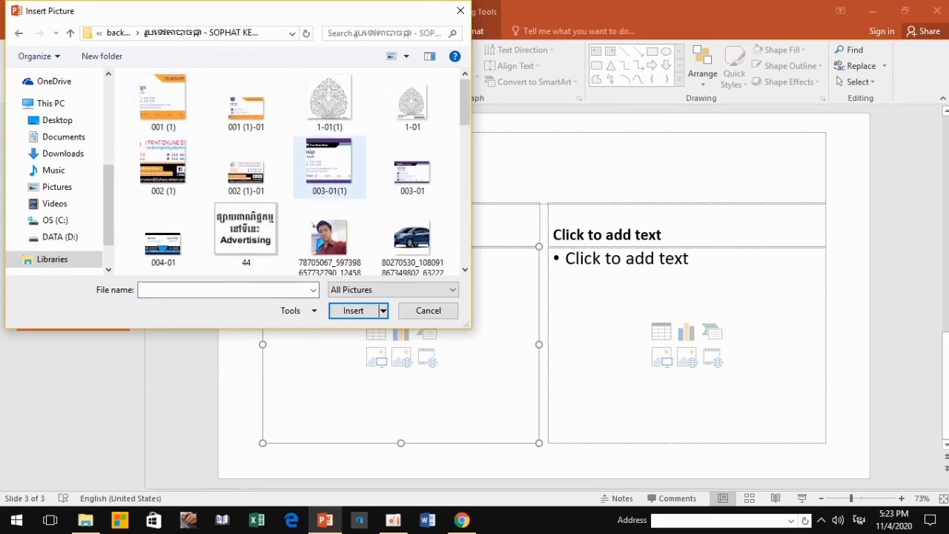
{"action": "left_click", "coordinate": [329, 101]}
{"action": "left_click", "coordinate": [353, 310]}
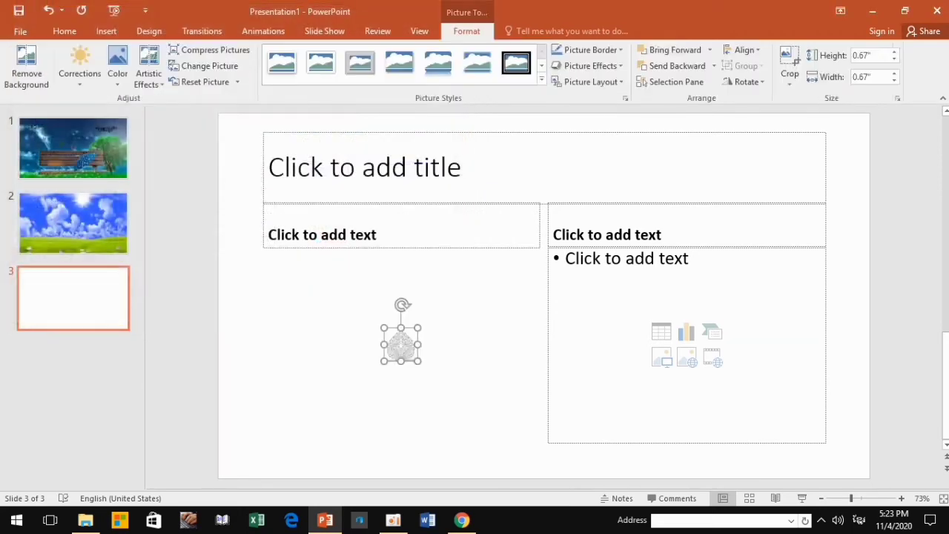
{"action": "left_click_drag", "start_coordinate": [421, 344], "coordinate": [485, 344]}
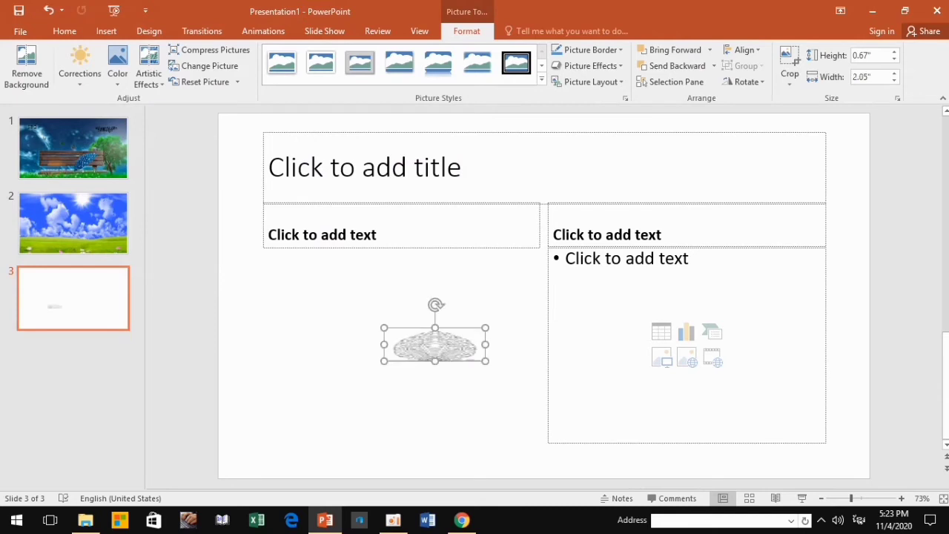
{"action": "left_click_drag", "start_coordinate": [434, 362], "coordinate": [435, 415]}
{"action": "left_click_drag", "start_coordinate": [435, 371], "coordinate": [390, 339]}
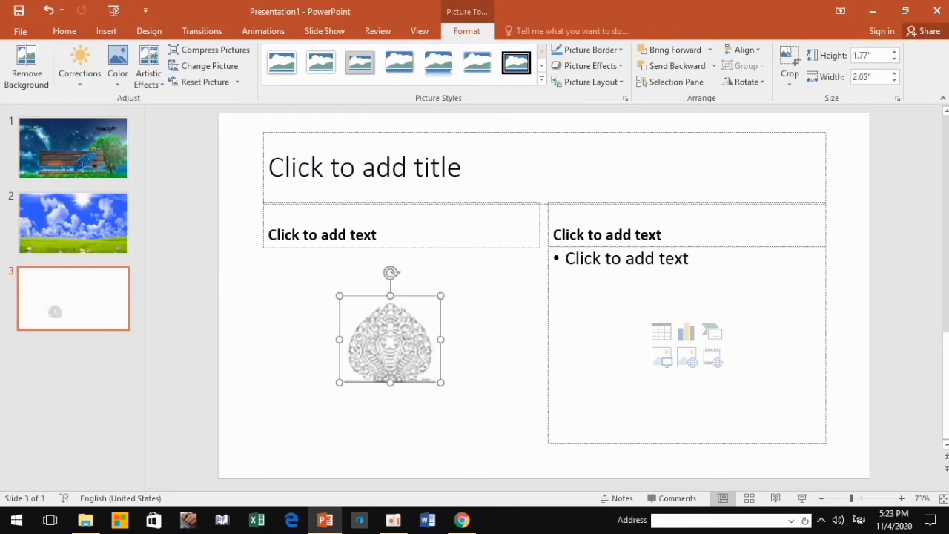
- Recolor the picture with a cool blue tone and nudge it slightly right and down
{"action": "left_click", "coordinate": [118, 65]}
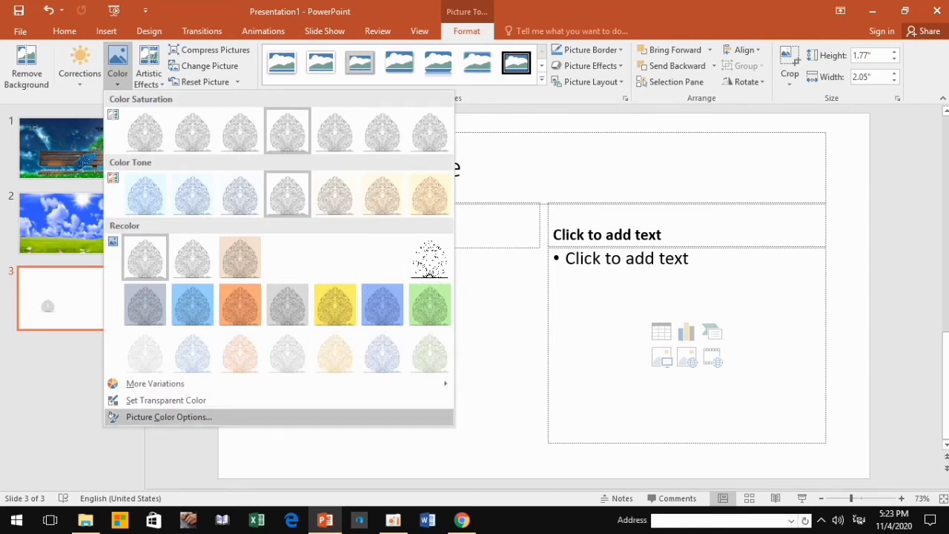
{"action": "left_click", "coordinate": [166, 400]}
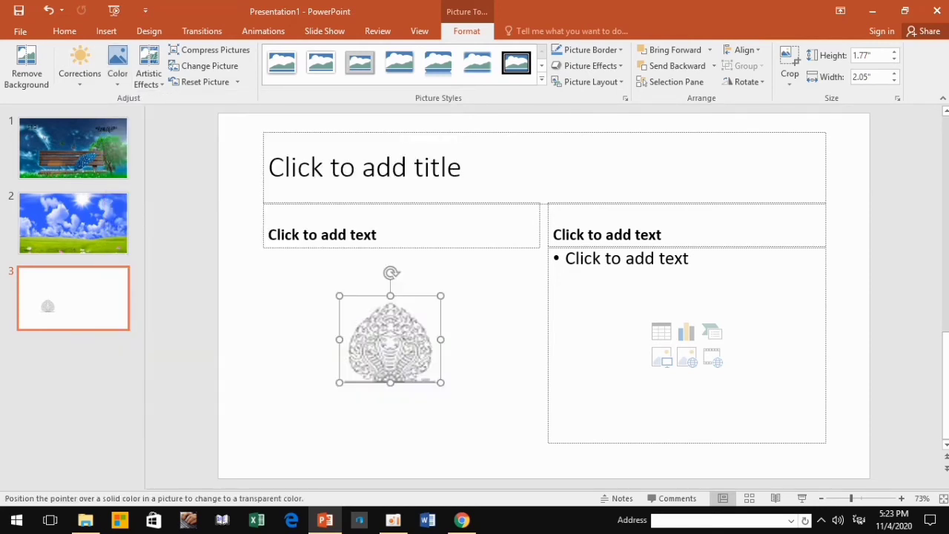
{"action": "key", "text": "Escape"}
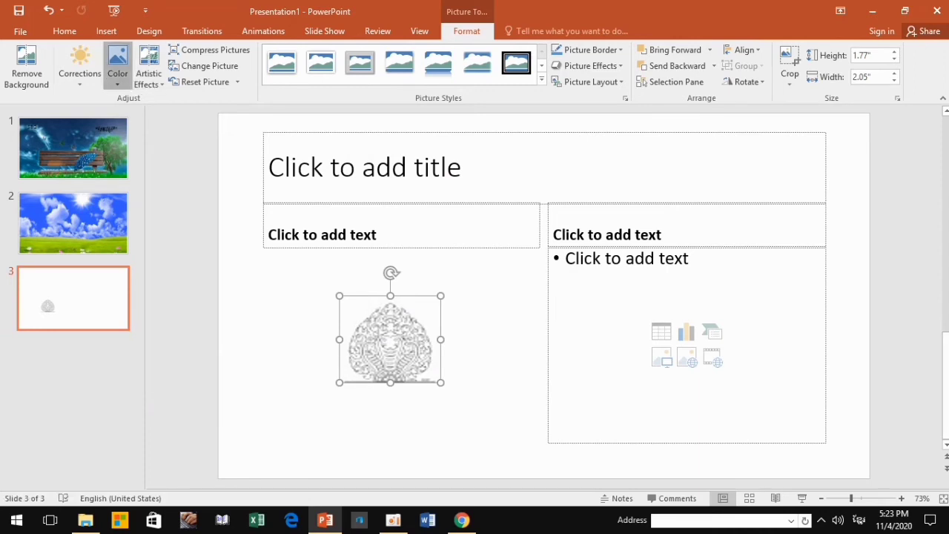
{"action": "left_click", "coordinate": [117, 65]}
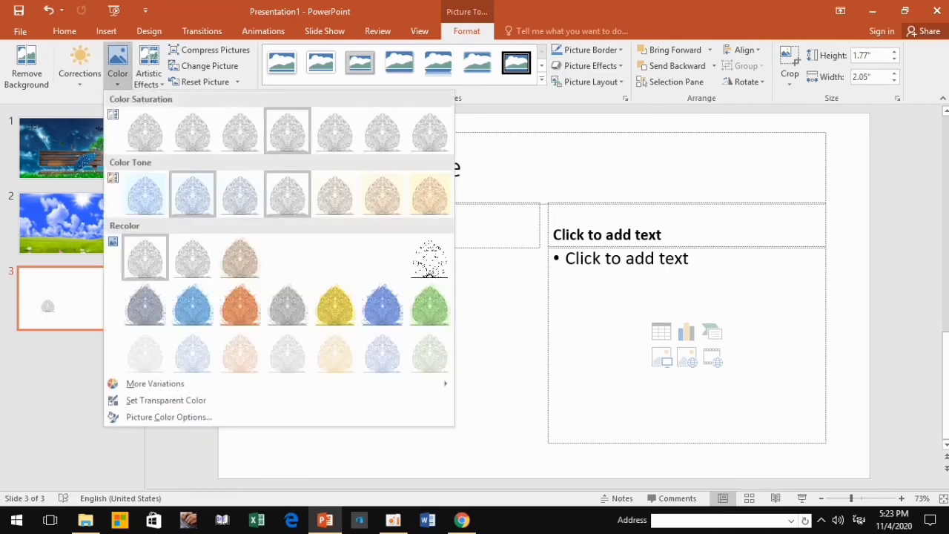
{"action": "left_click", "coordinate": [145, 194]}
{"action": "left_click_drag", "start_coordinate": [390, 338], "coordinate": [401, 344]}
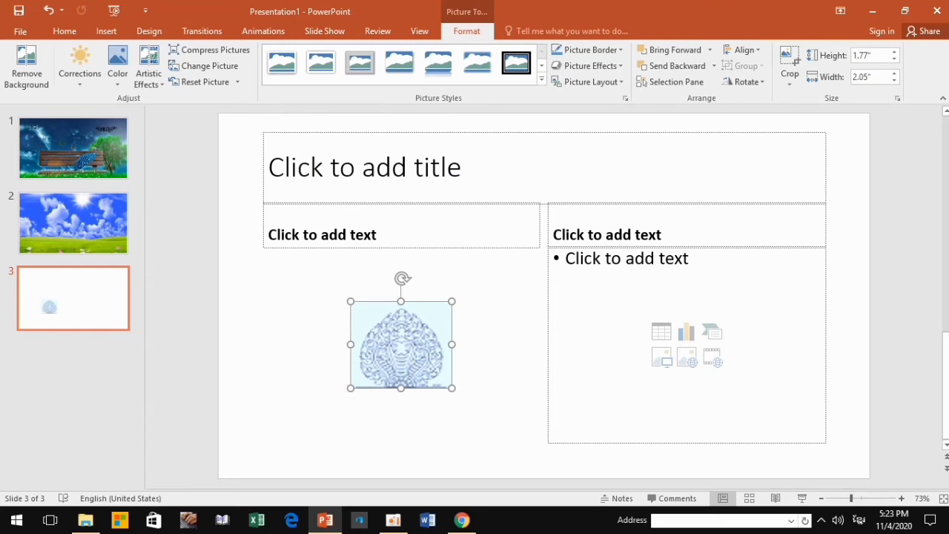
{"action": "key", "text": "Escape"}
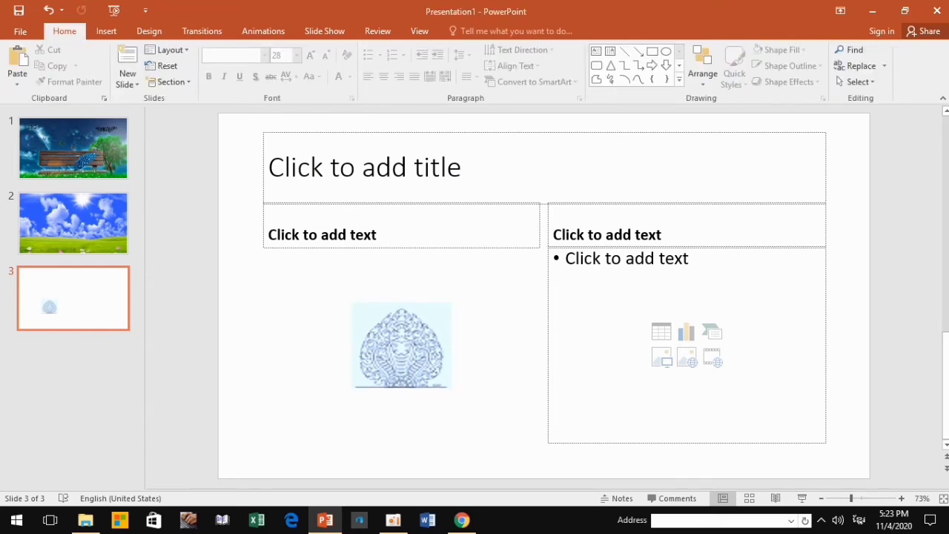
{"action": "left_click", "coordinate": [268, 234]}
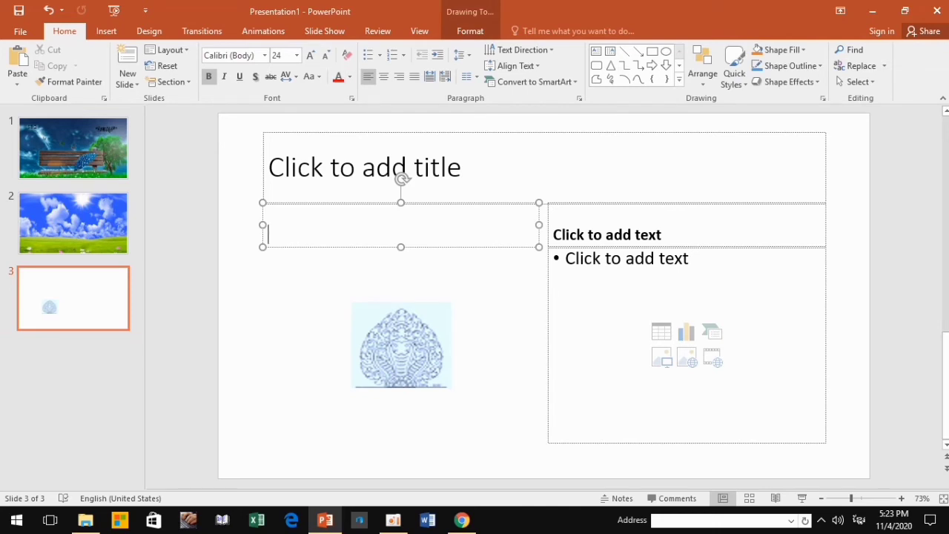
{"action": "left_click", "coordinate": [272, 170]}
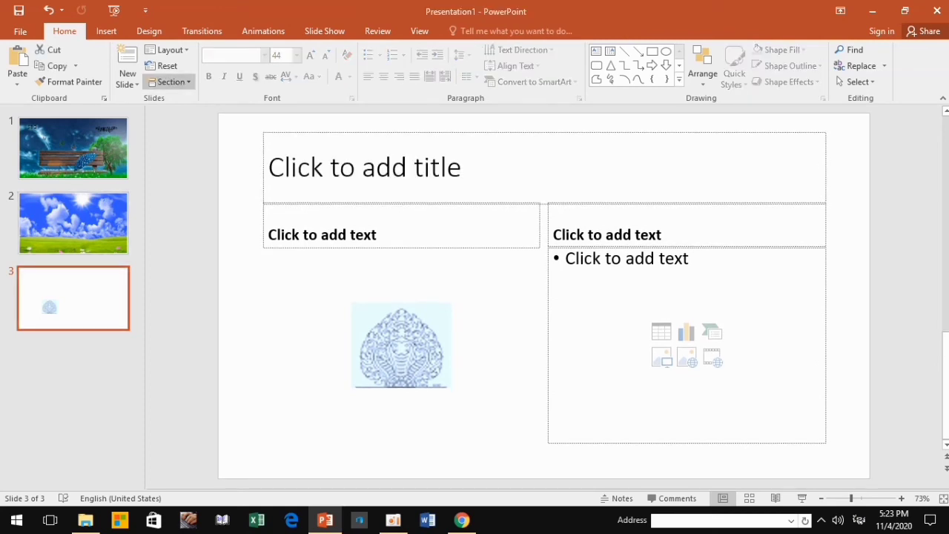
{"action": "left_click", "coordinate": [202, 31]}
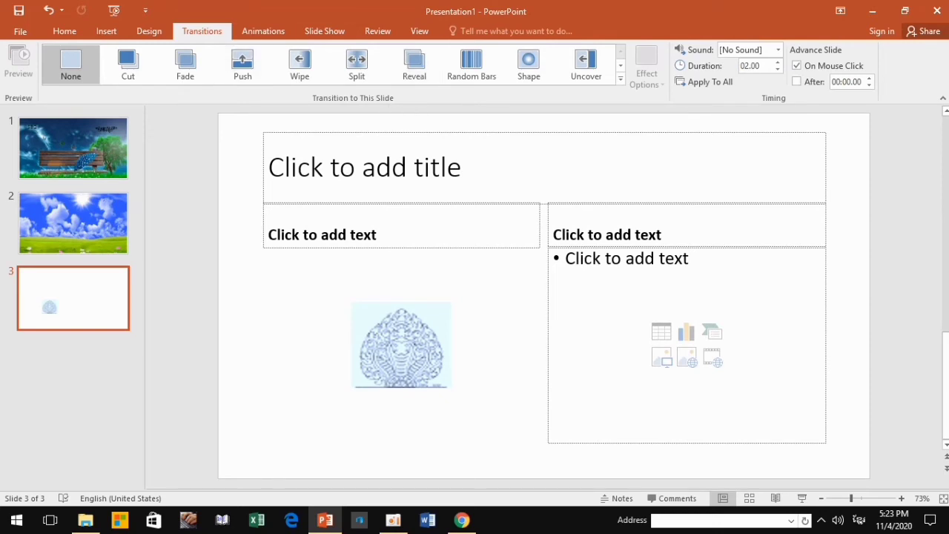
{"action": "left_click", "coordinate": [264, 30]}
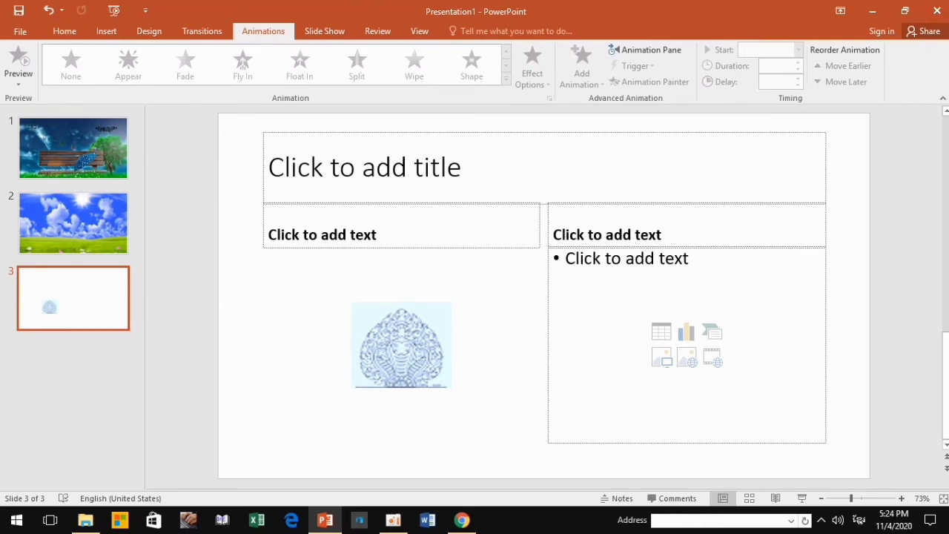
{"action": "left_click", "coordinate": [20, 31]}
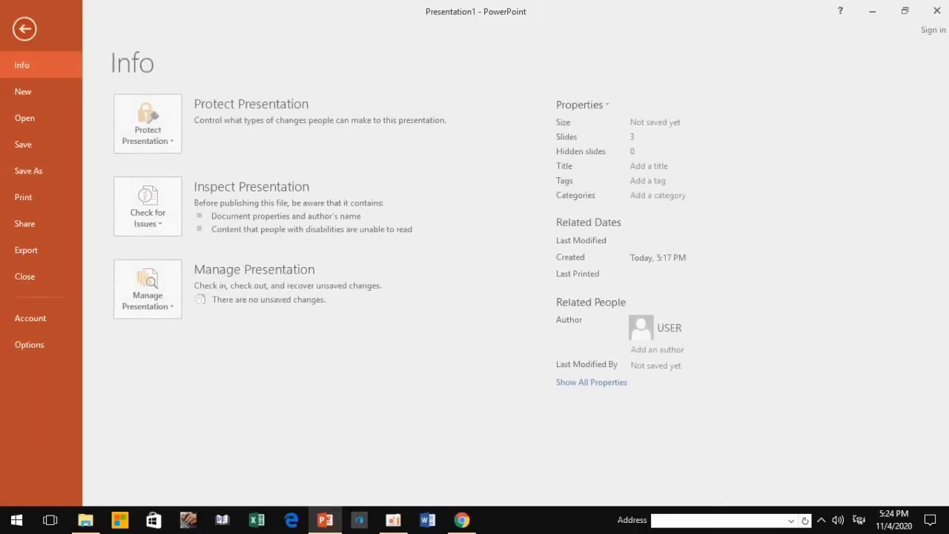
{"action": "left_click", "coordinate": [29, 29]}
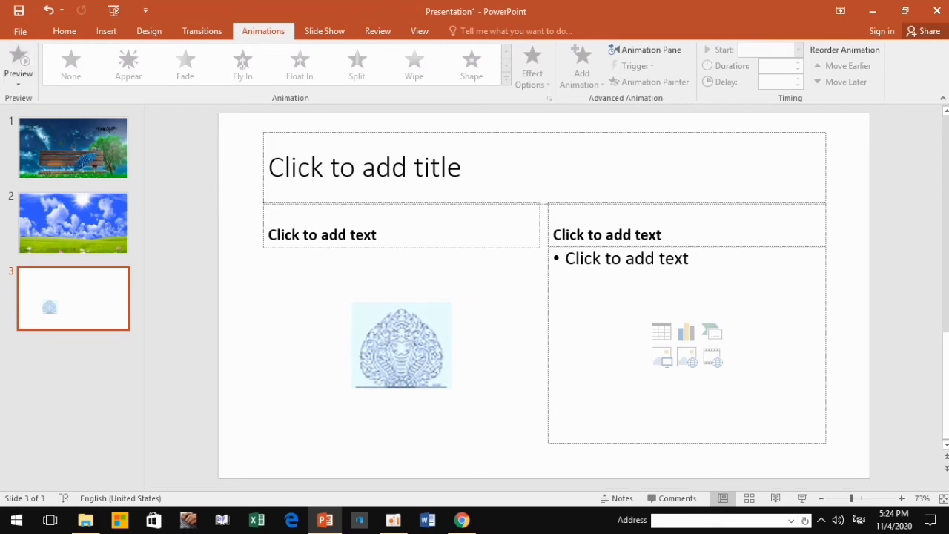
{"action": "left_click", "coordinate": [20, 31]}
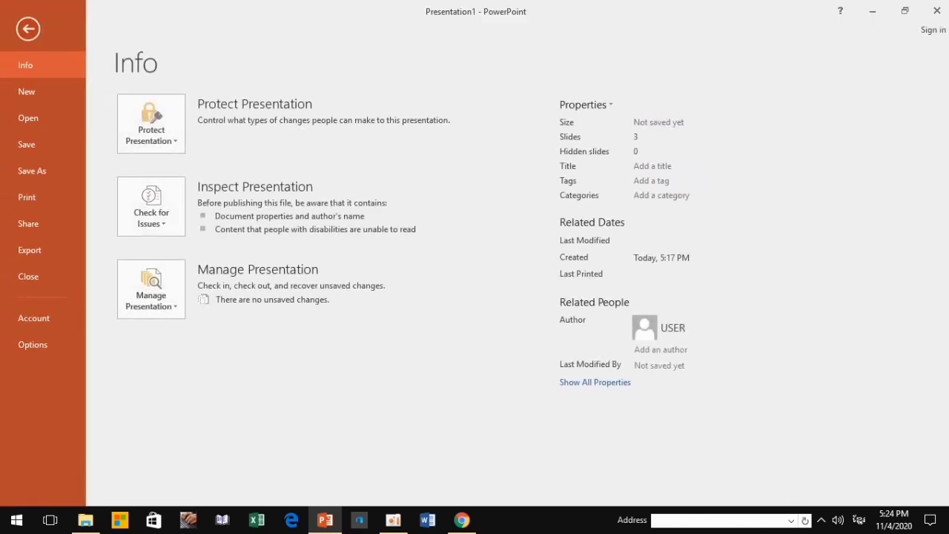
{"action": "left_click", "coordinate": [28, 28]}
{"action": "left_click", "coordinate": [65, 31]}
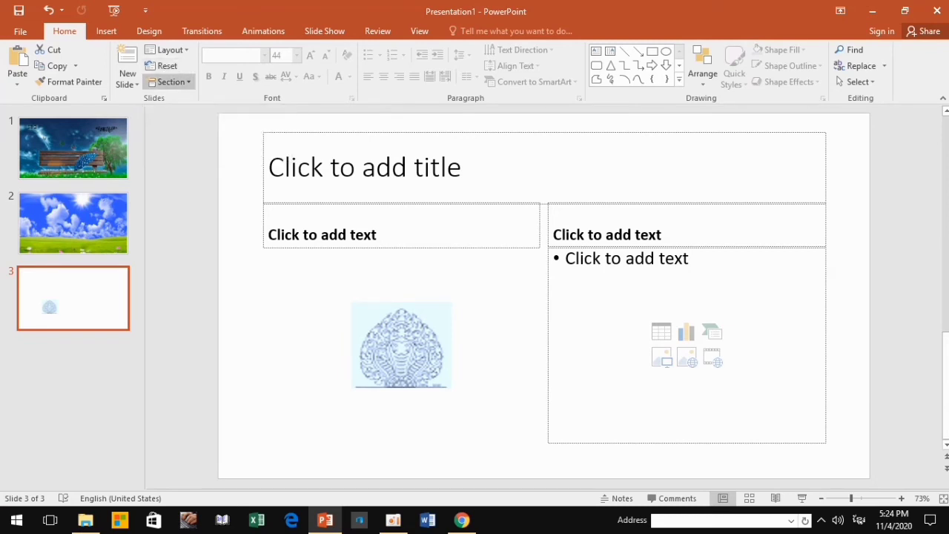
{"action": "left_click", "coordinate": [170, 81]}
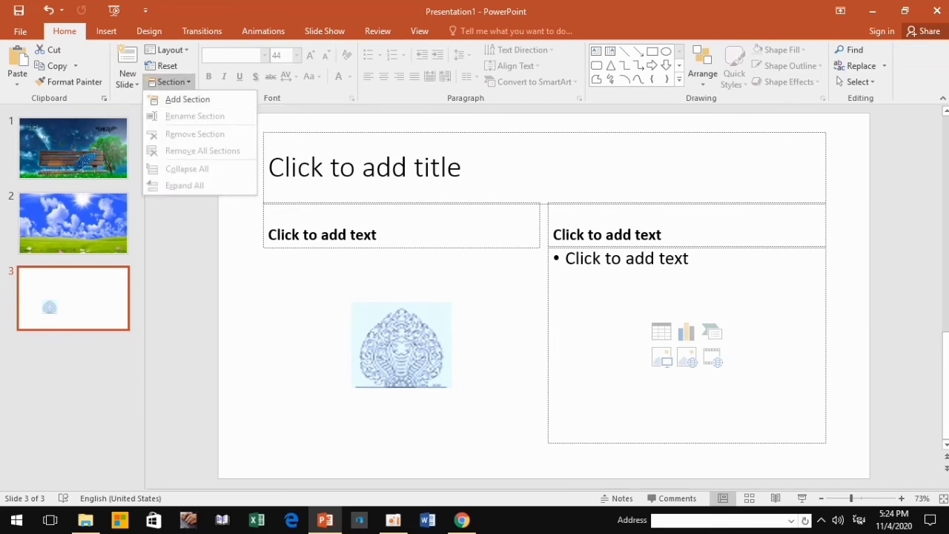
{"action": "key", "text": "Escape"}
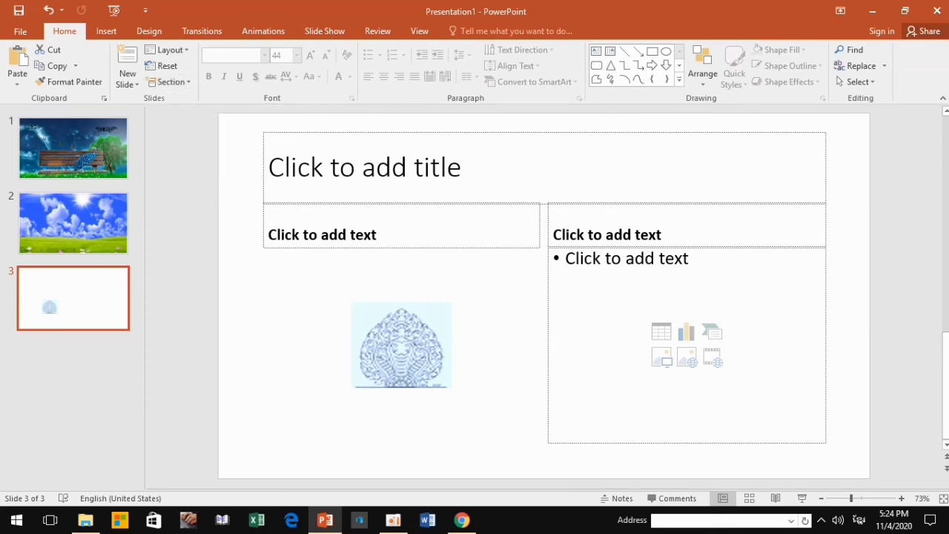
{"action": "left_click", "coordinate": [268, 169]}
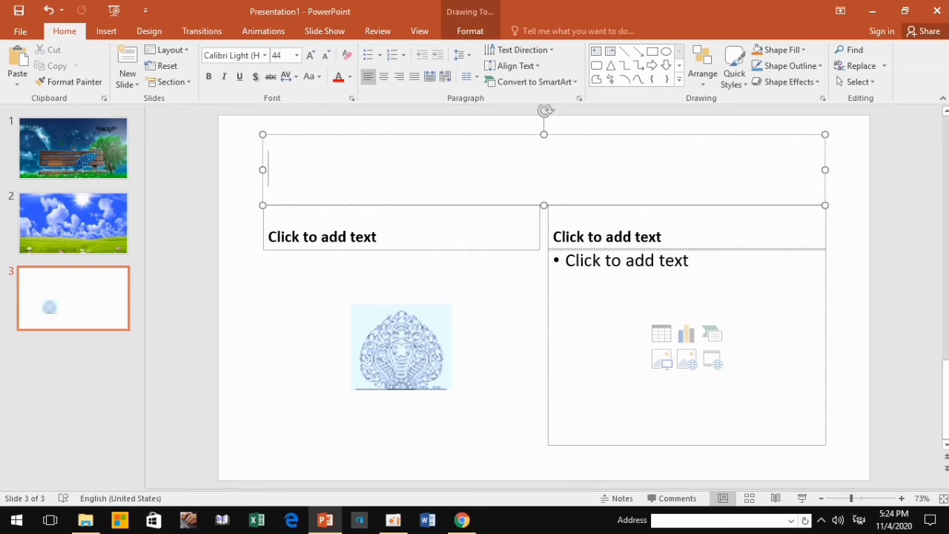
- Turn on text shadow in the title, try Khmer typing there, then clear it
{"action": "left_click", "coordinate": [255, 77]}
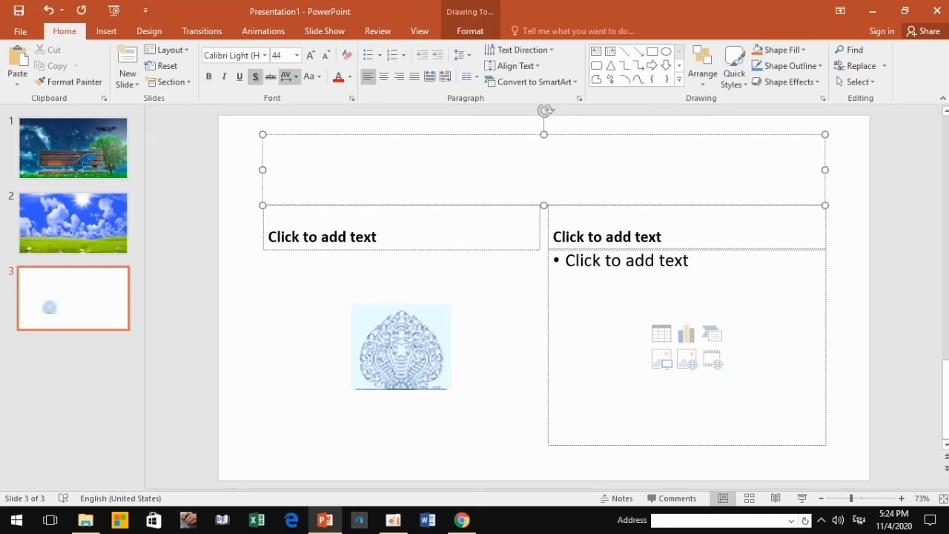
{"action": "key", "text": "alt+shift"}
{"action": "type", "text": "ក ខគ ឃងច"}
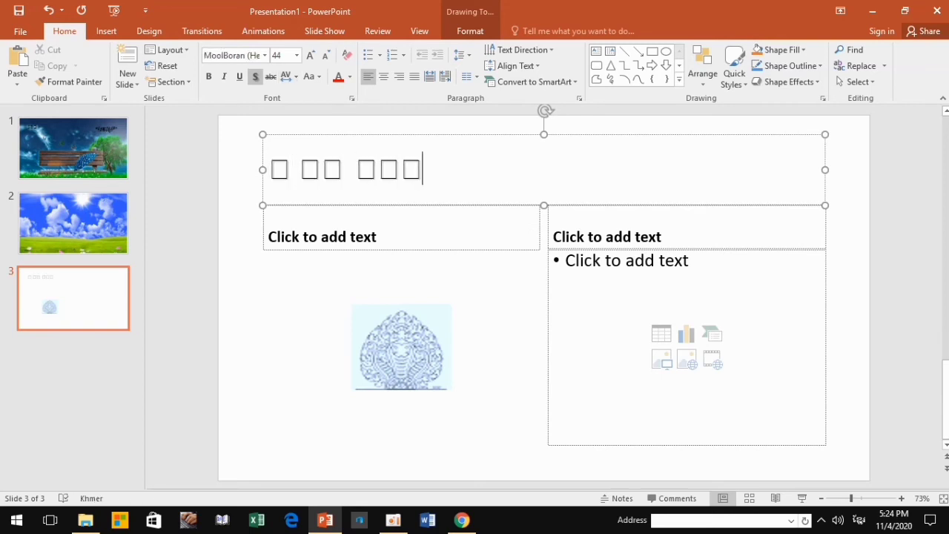
{"action": "key", "text": "BackSpace"}
{"action": "key", "text": "BackSpace"}
{"action": "key", "text": "BackSpace"}
{"action": "key", "text": "BackSpace"}
{"action": "key", "text": "alt+shift"}
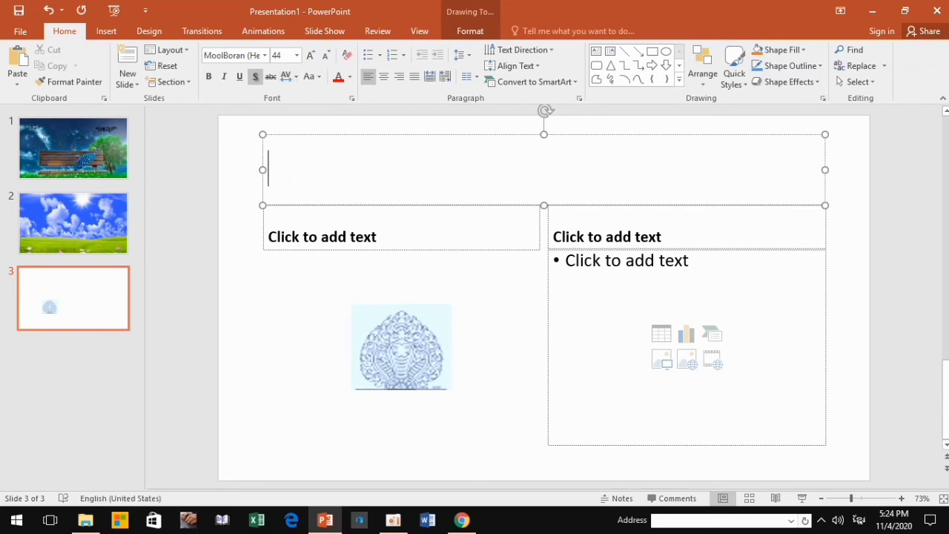
- Type the Khmer heading សដាសថដស in the left heading box and give it a shadow
{"action": "key", "text": "ctrl+Return"}
{"action": "key", "text": "alt+shift"}
{"action": "type", "text": "សដាសថដស"}
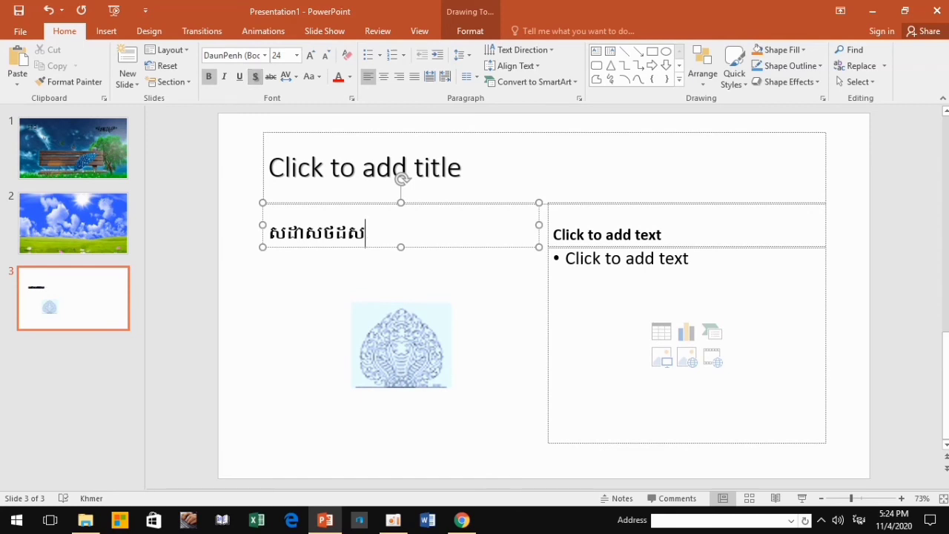
{"action": "key", "text": "shift+Left"}
{"action": "key", "text": "shift+Left"}
{"action": "key", "text": "shift+Left"}
{"action": "left_click", "coordinate": [255, 76]}
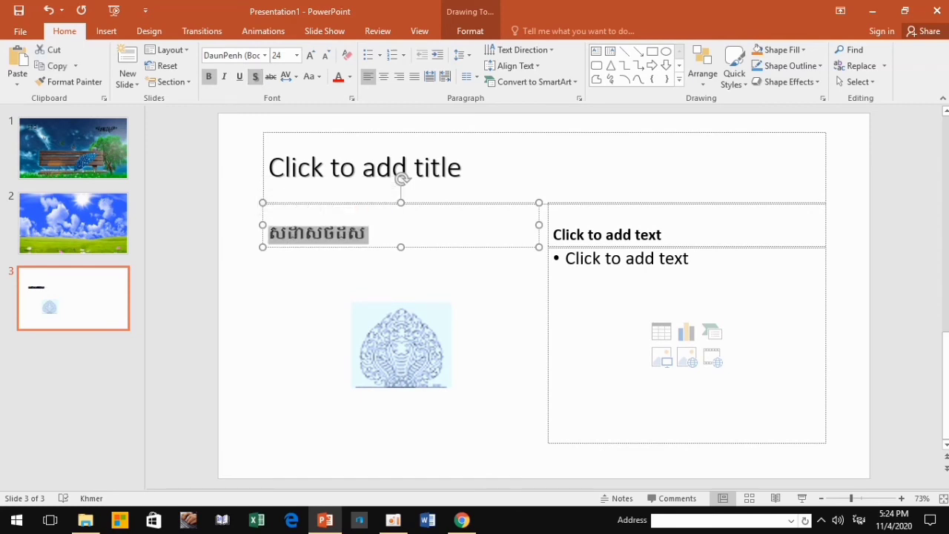
{"action": "left_click", "coordinate": [366, 234]}
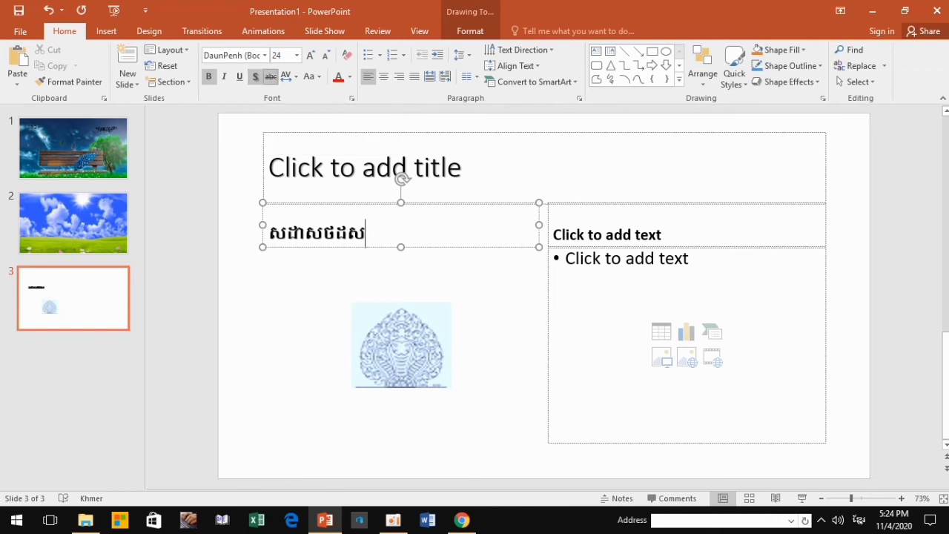
- Apply Capitalize Each Word to the heading, leaving character spacing and font colour unchanged
{"action": "left_click", "coordinate": [286, 77]}
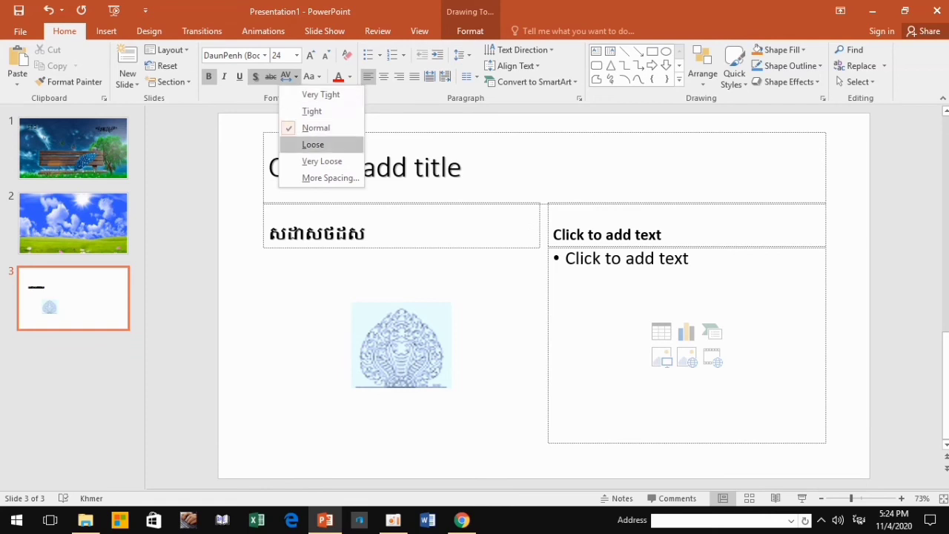
{"action": "key", "text": "Escape"}
{"action": "left_click", "coordinate": [287, 77]}
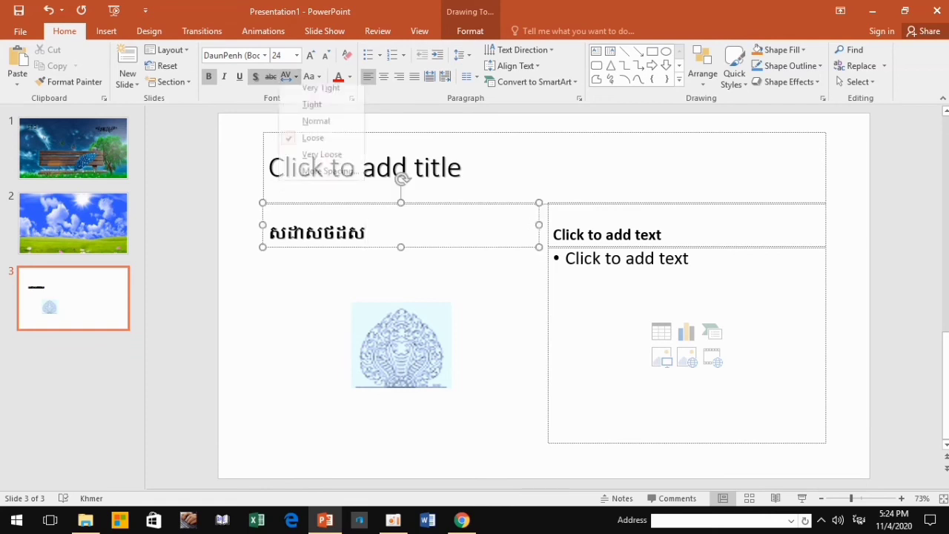
{"action": "key", "text": "Escape"}
{"action": "left_click", "coordinate": [286, 77]}
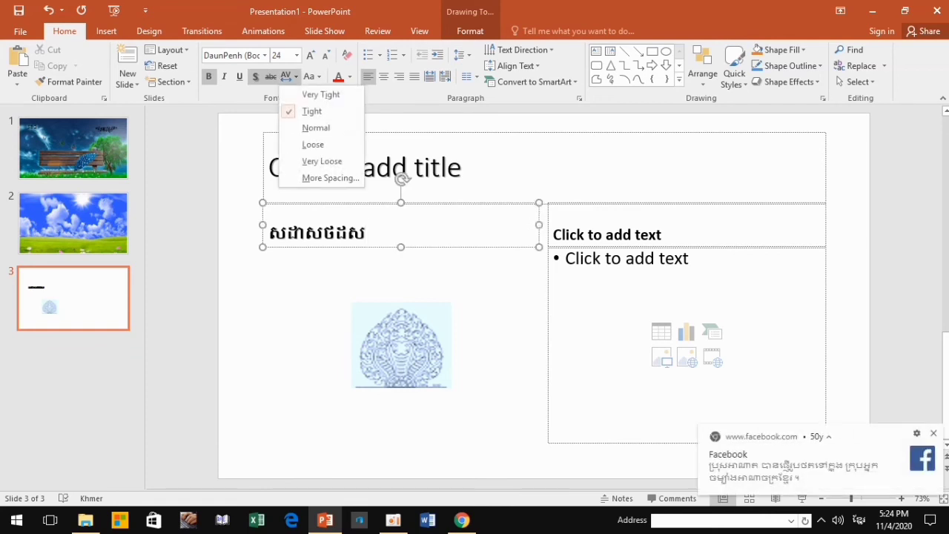
{"action": "key", "text": "Escape"}
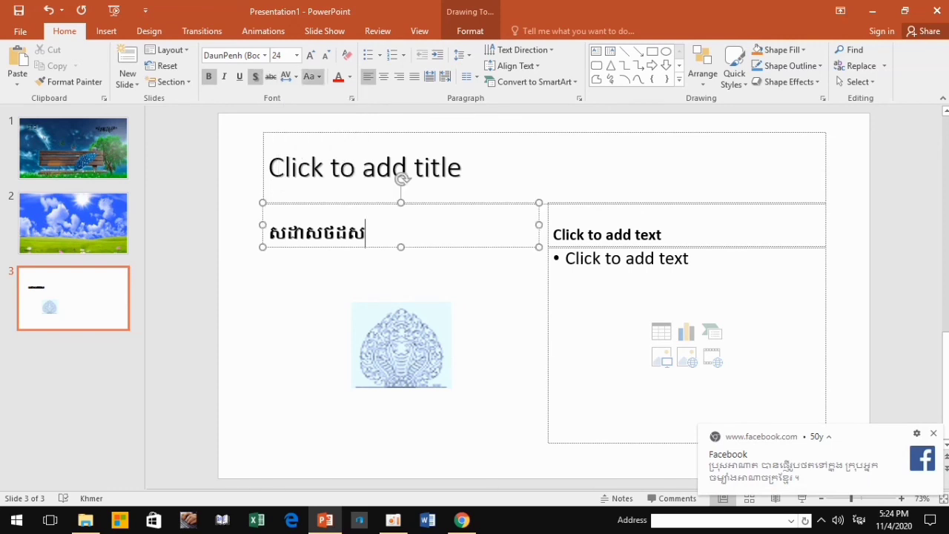
{"action": "left_click", "coordinate": [310, 76]}
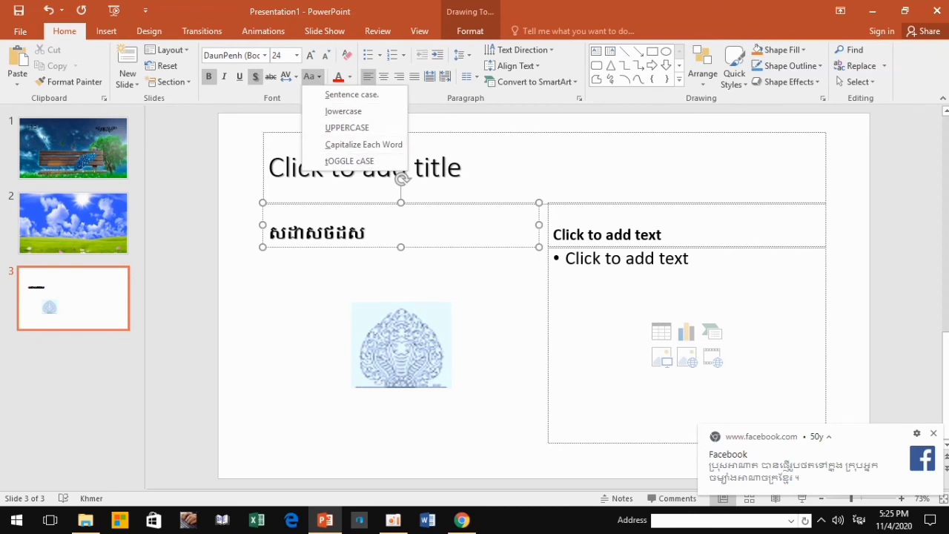
{"action": "left_click", "coordinate": [363, 145]}
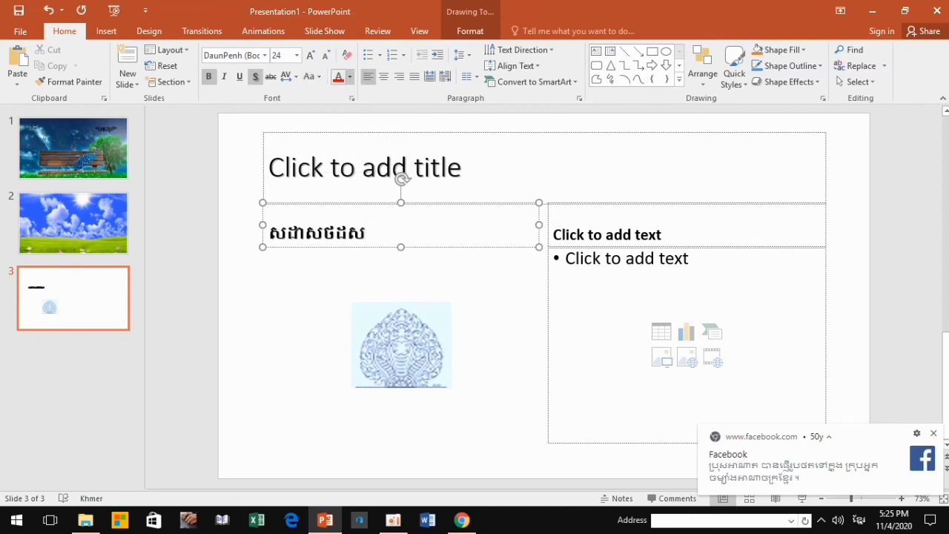
{"action": "left_click", "coordinate": [349, 77]}
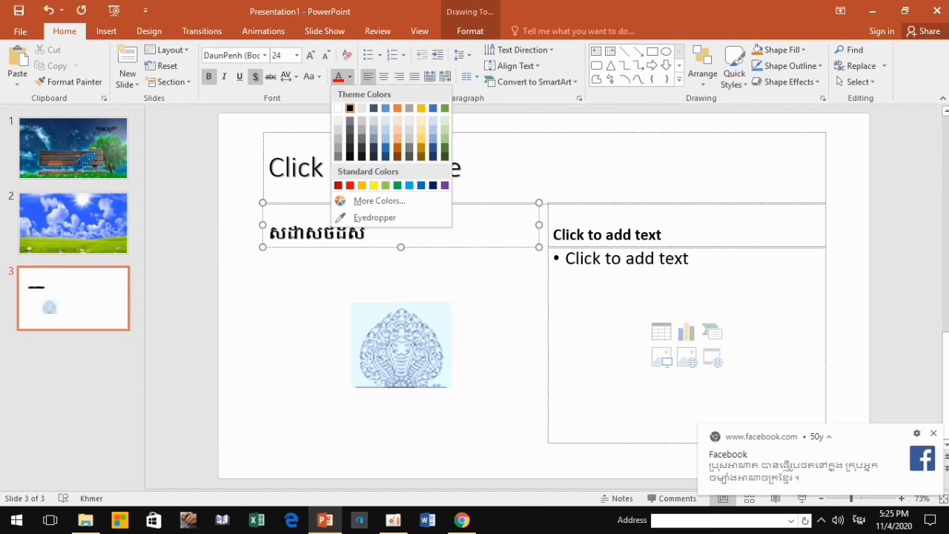
{"action": "key", "text": "Escape"}
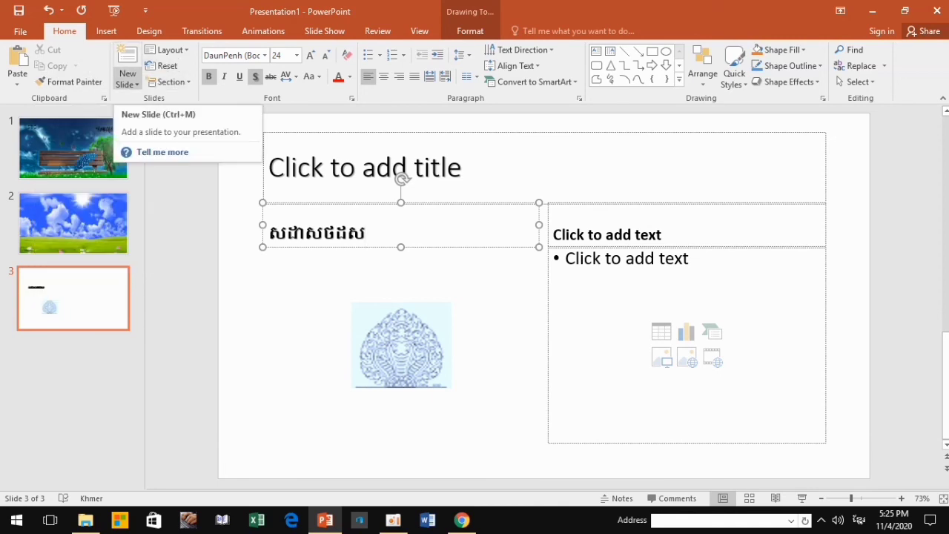
- Add a fourth slide using the Title Slide layout, then show the Insert ribbon
{"action": "left_click", "coordinate": [126, 83]}
{"action": "left_click", "coordinate": [151, 134]}
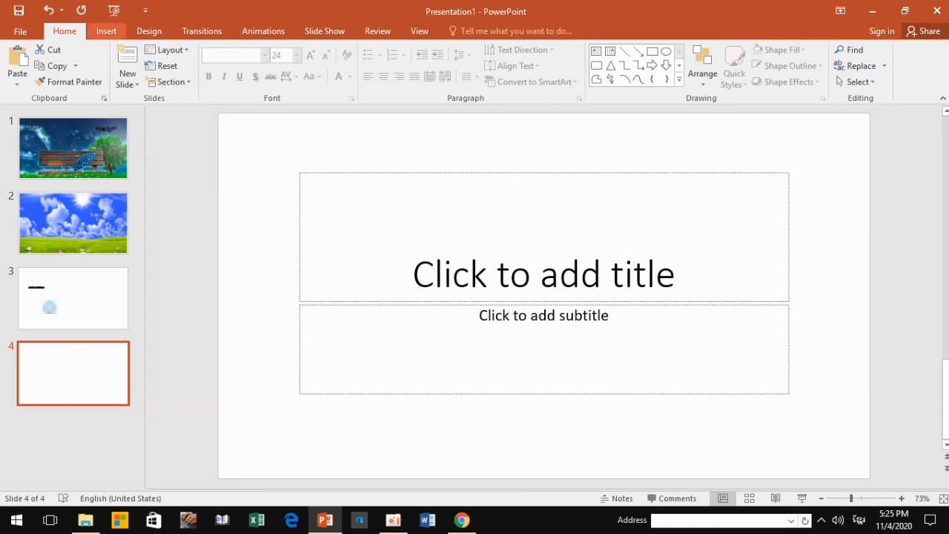
{"action": "left_click", "coordinate": [106, 31]}
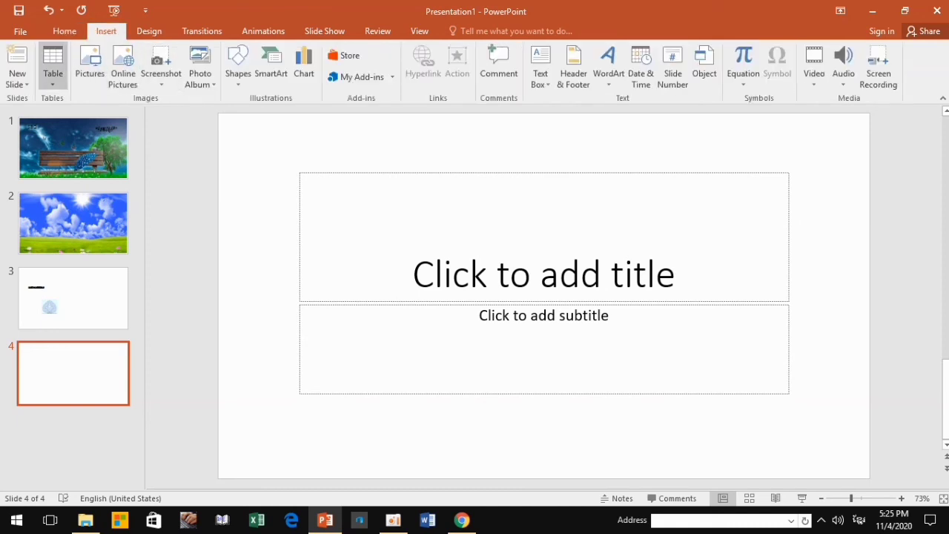